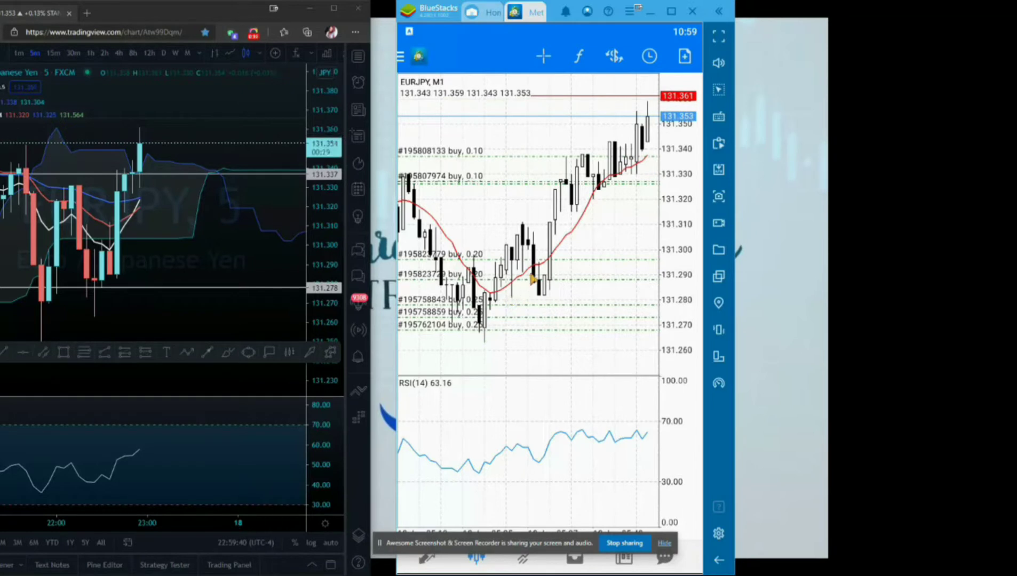
Close the 0.25 EURJPY buy position opened at 131.268 from the list of open trades
left_click(526, 557)
left_click(693, 206)
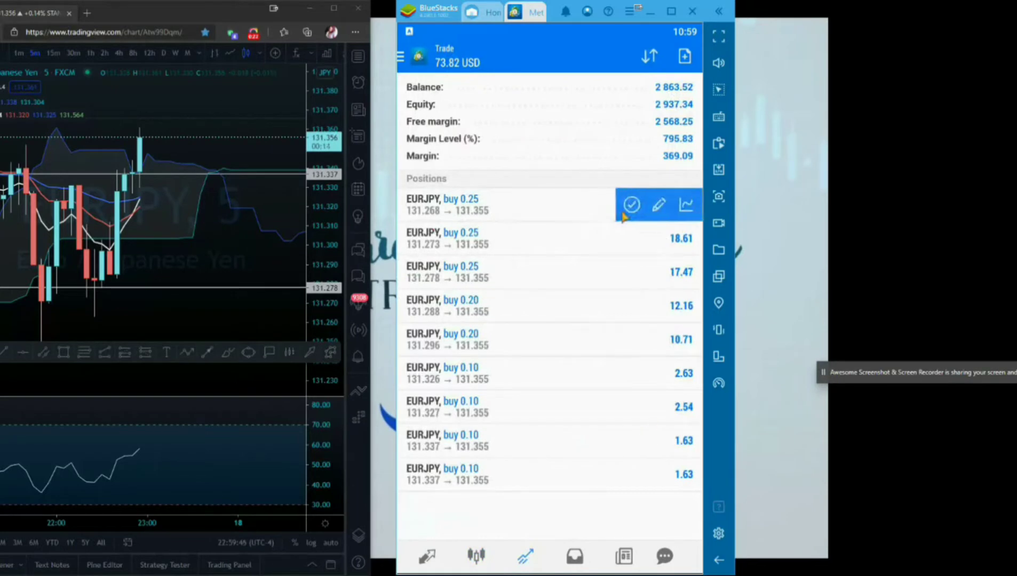
left_click(630, 206)
left_click(625, 569)
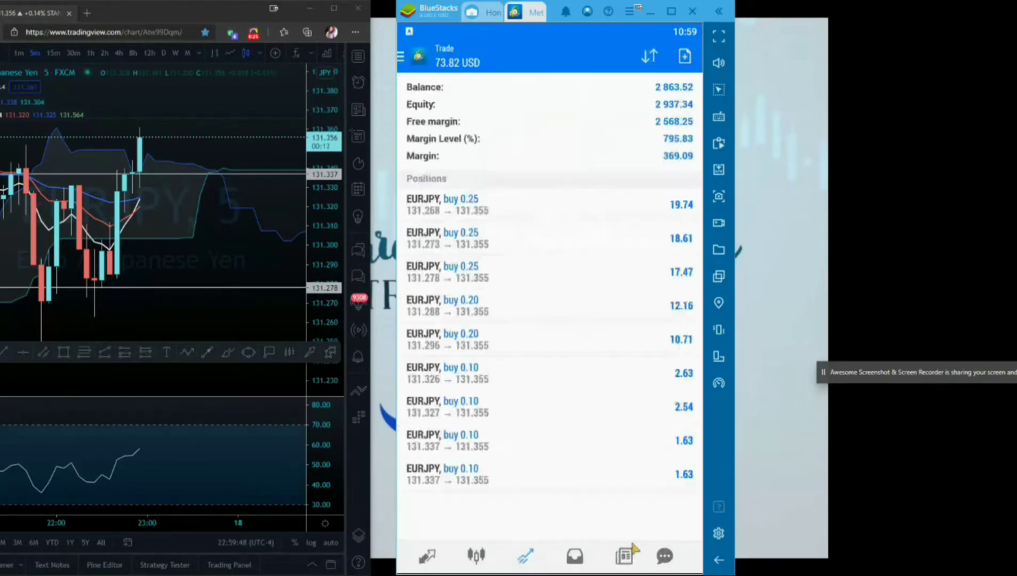
left_click(656, 209)
left_click(631, 207)
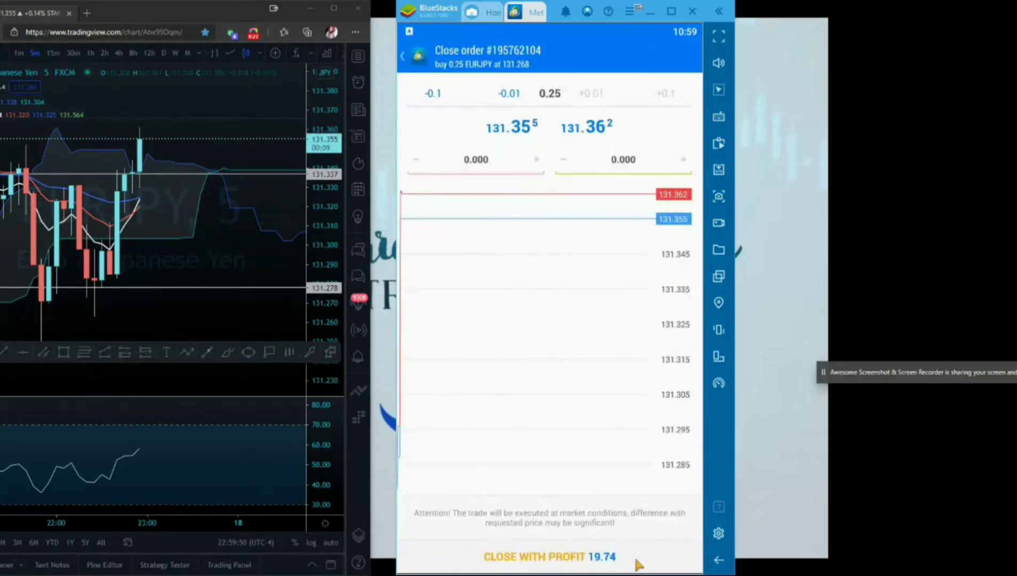
left_click(635, 567)
left_click(633, 567)
Close the 0.25 EURJPY buy position opened at 131.273
left_click(686, 207)
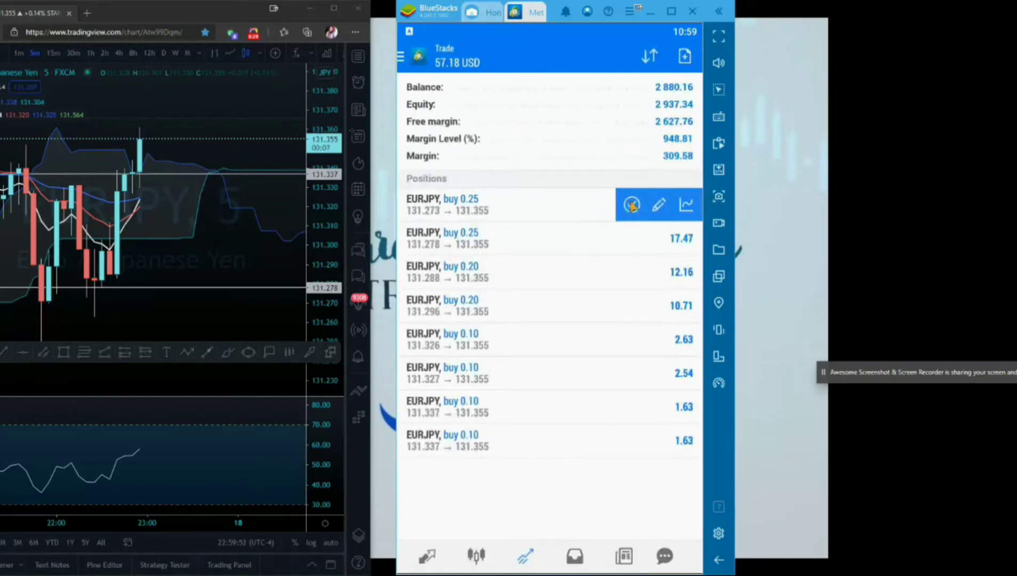
left_click(633, 207)
left_click(623, 569)
left_click(621, 569)
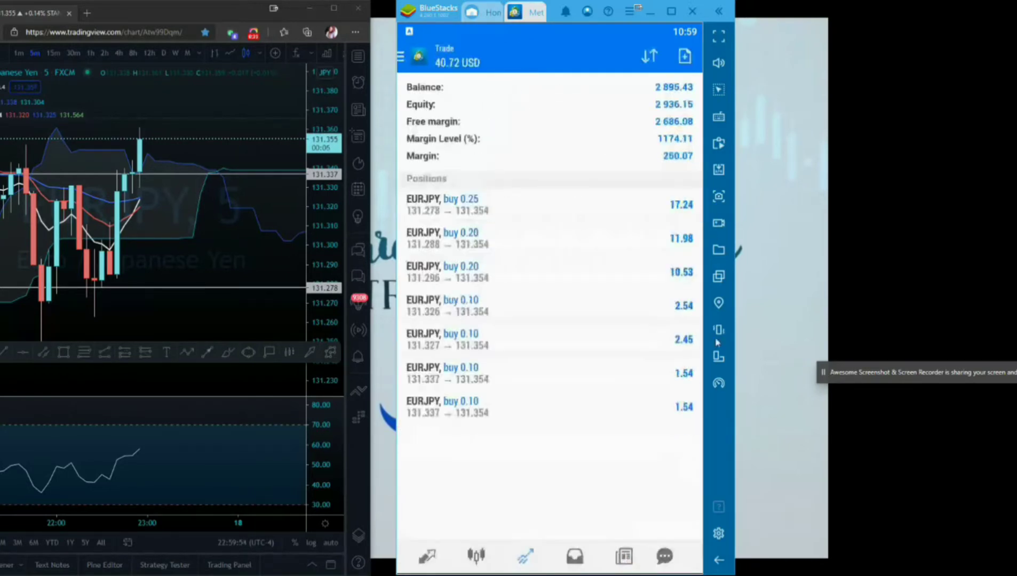
Close the 0.25 EURJPY buy position opened at 131.278
left_click(656, 208)
left_click(633, 207)
left_click(608, 569)
left_click(609, 569)
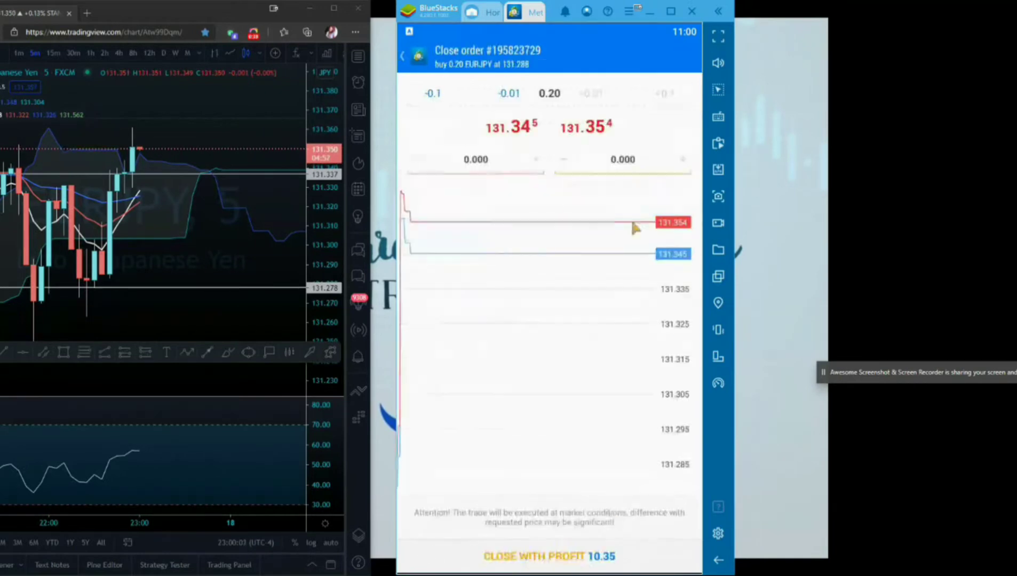
Close the two 0.20 EURJPY buy positions opened at 131.288 and 131.296
left_click(613, 560)
left_click(613, 559)
left_click(594, 557)
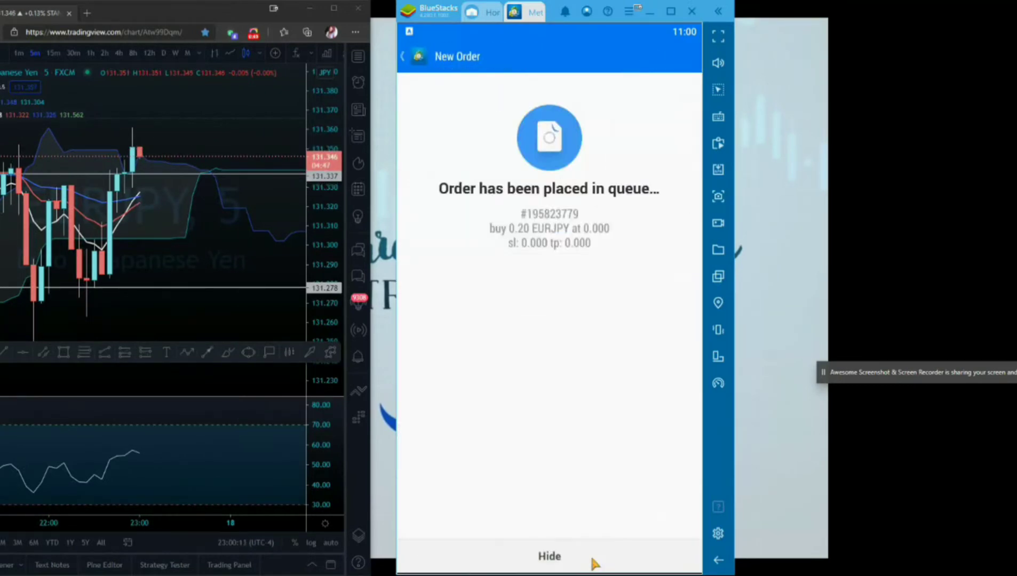
left_click(552, 560)
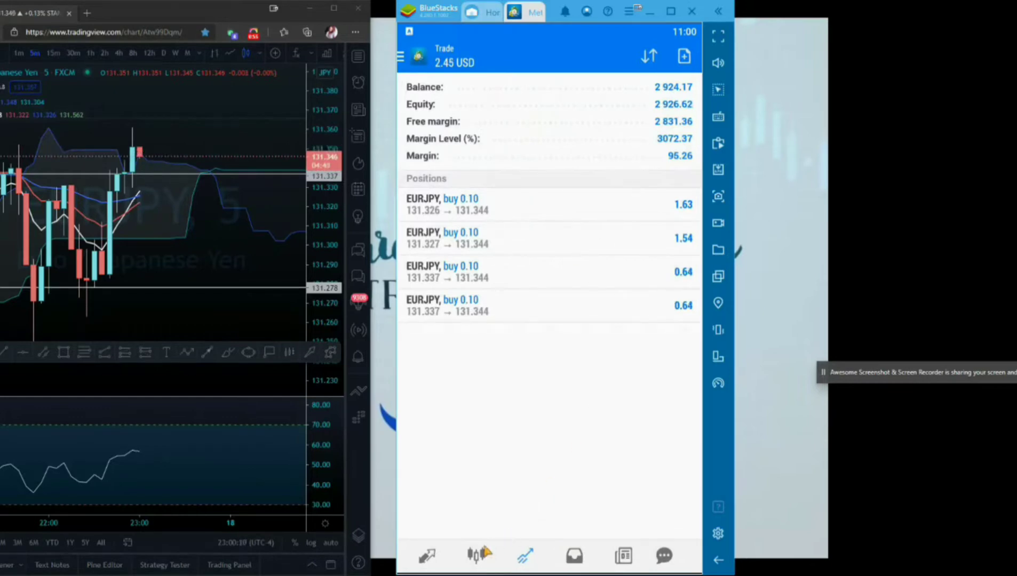
Open the EURUSD chart from the quotes list
left_click(478, 555)
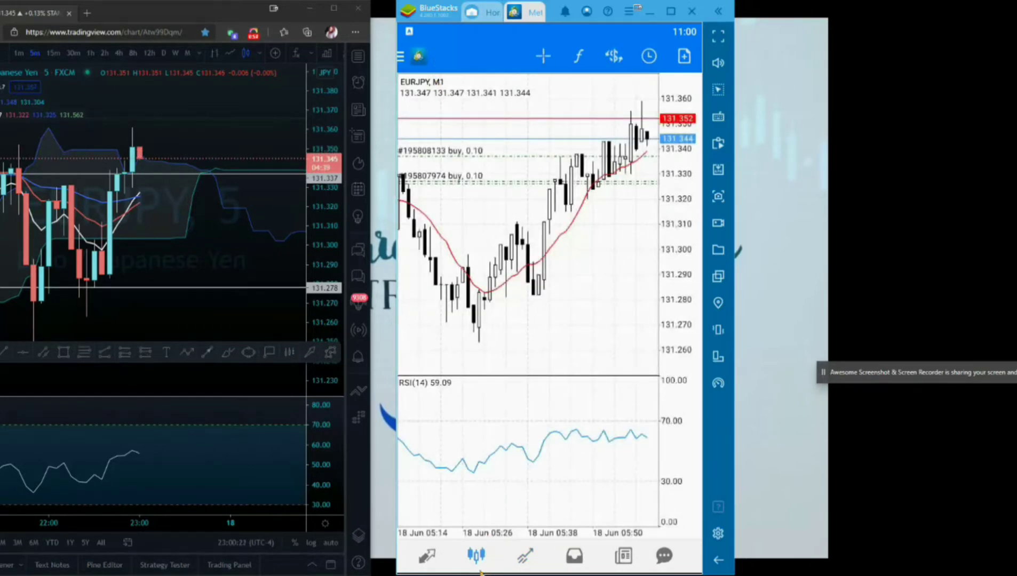
left_click(436, 561)
left_click(463, 140)
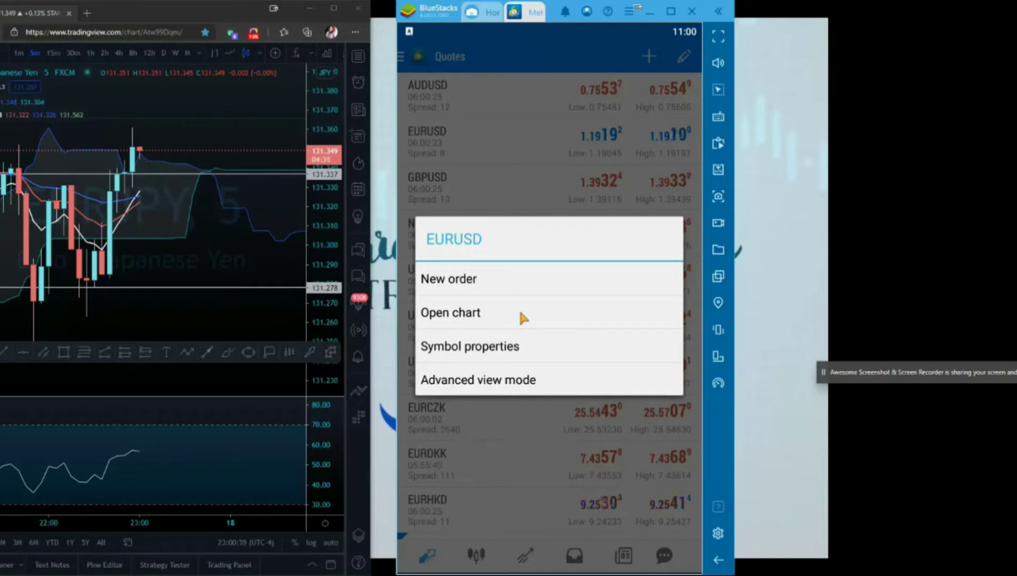
left_click(475, 313)
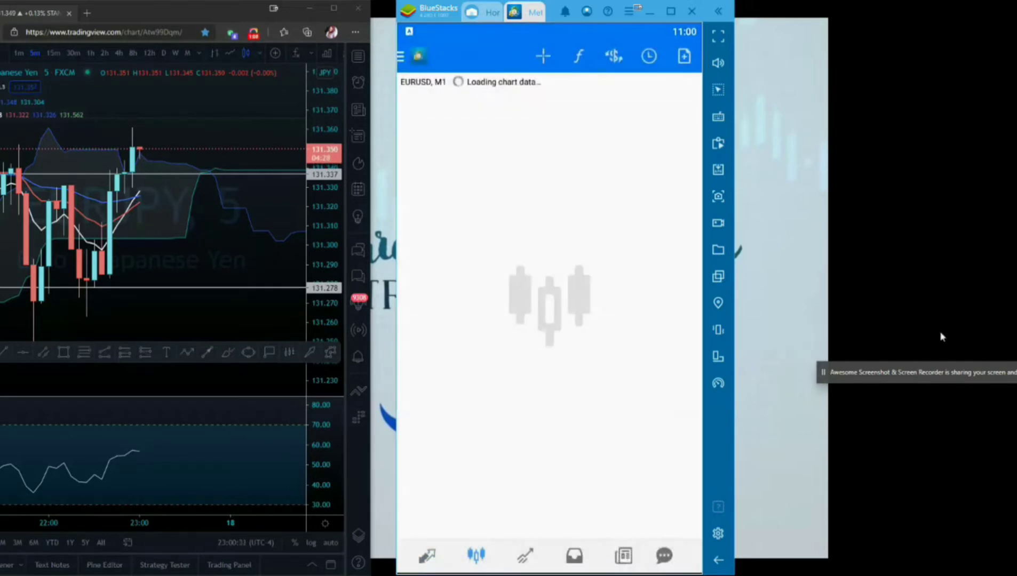
Check the remaining open EURJPY positions and return to the EURUSD chart
left_click_drag(952, 374, 897, 459)
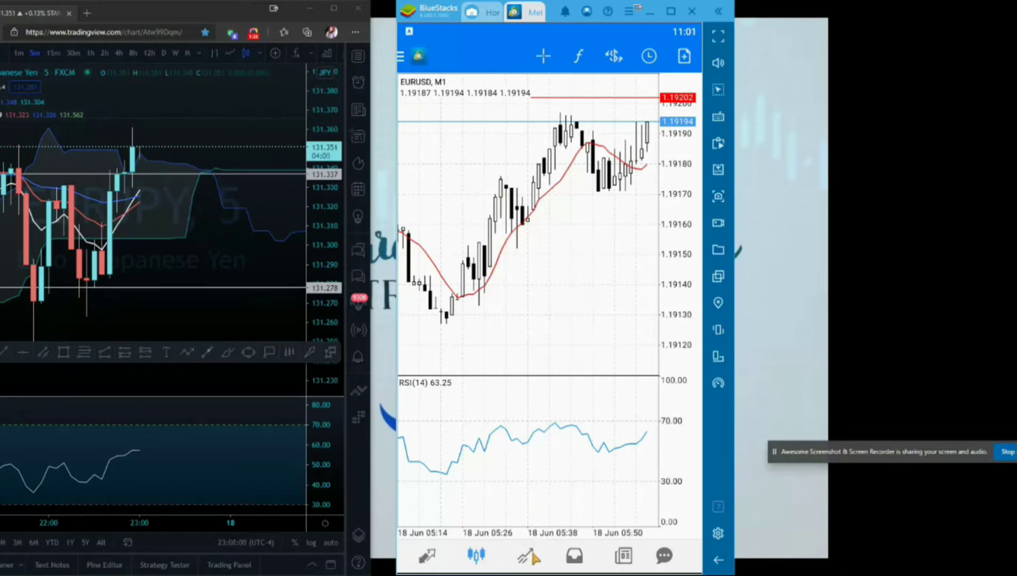
left_click(532, 556)
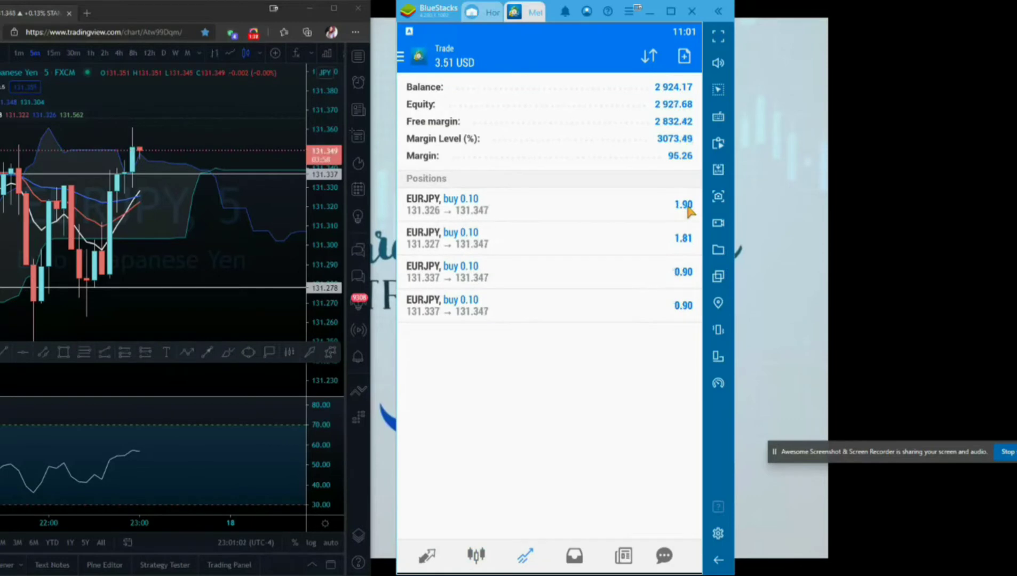
left_click(477, 555)
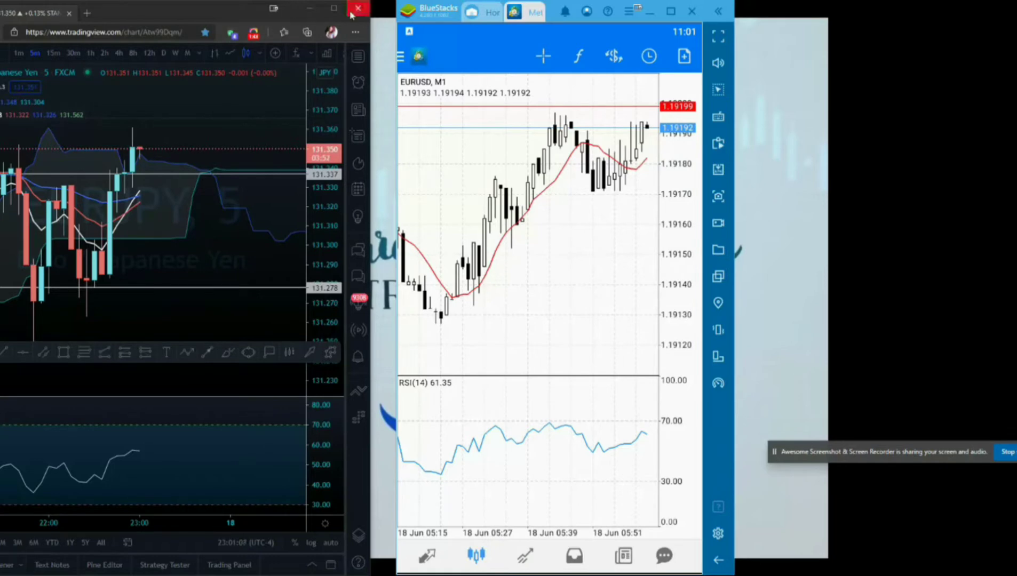
Minimize the TradingView browser window and close the Snipping Tool
left_click(309, 8)
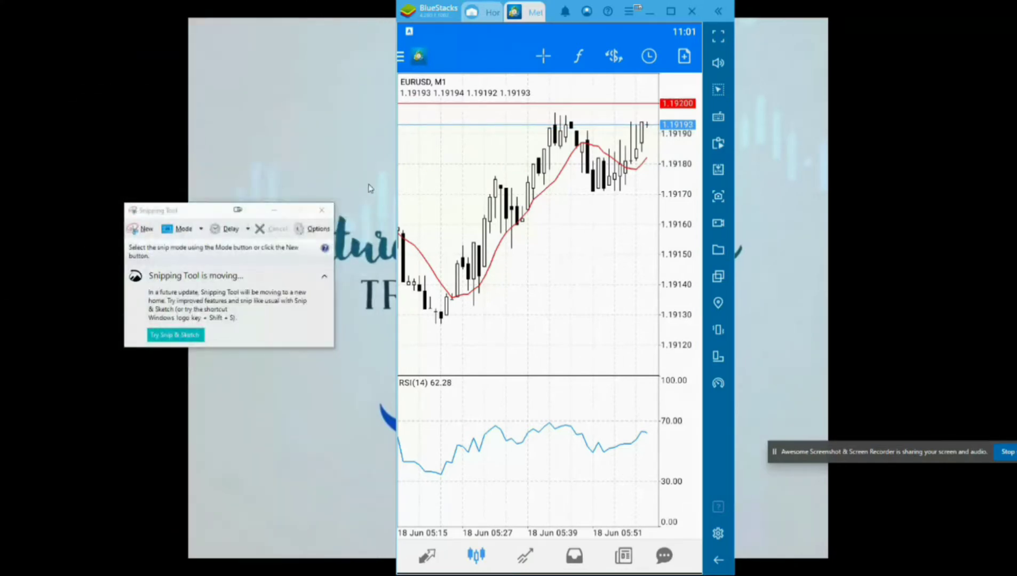
left_click(322, 211)
Open the chart color scheme settings and set the background to Black
left_click(404, 58)
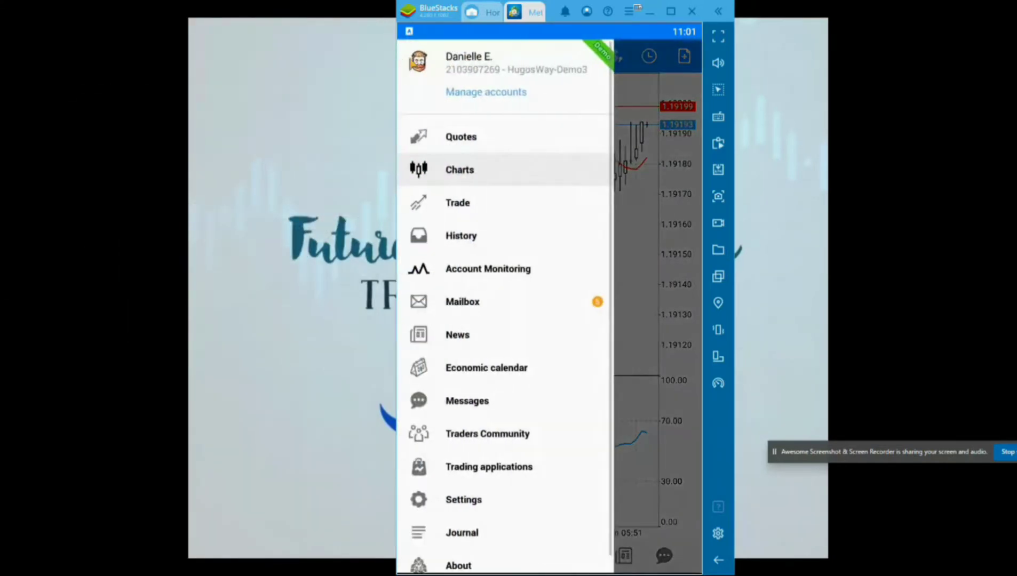
left_click(480, 508)
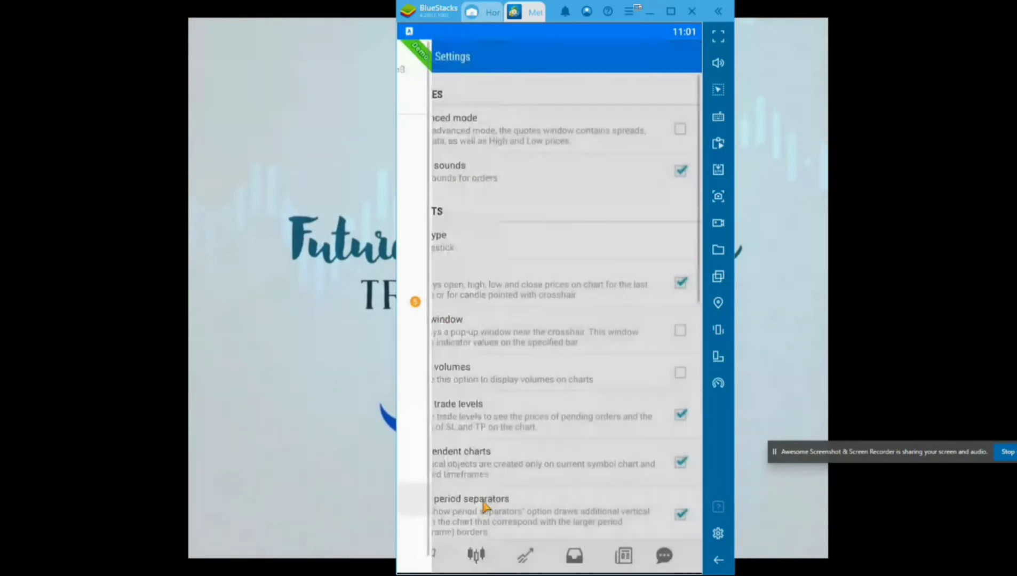
scroll(508, 410, "down", 5)
scroll(508, 409, "down", 2)
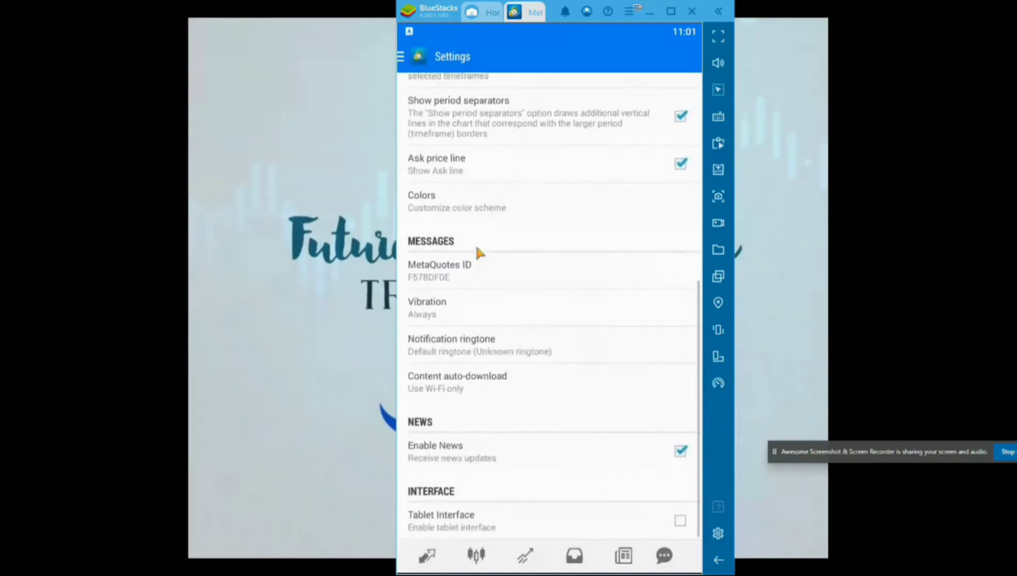
left_click(462, 207)
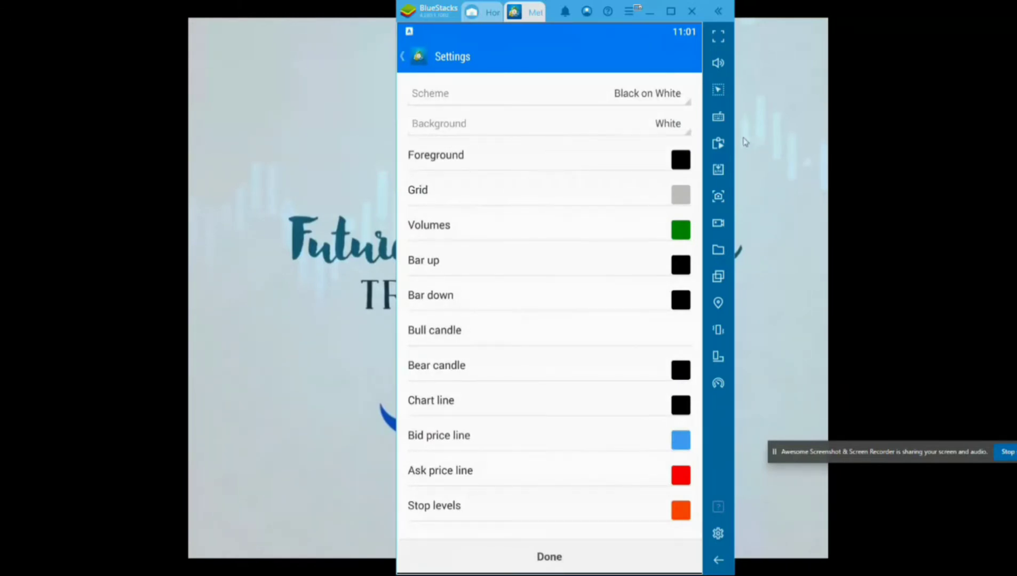
left_click(666, 127)
left_click(668, 154)
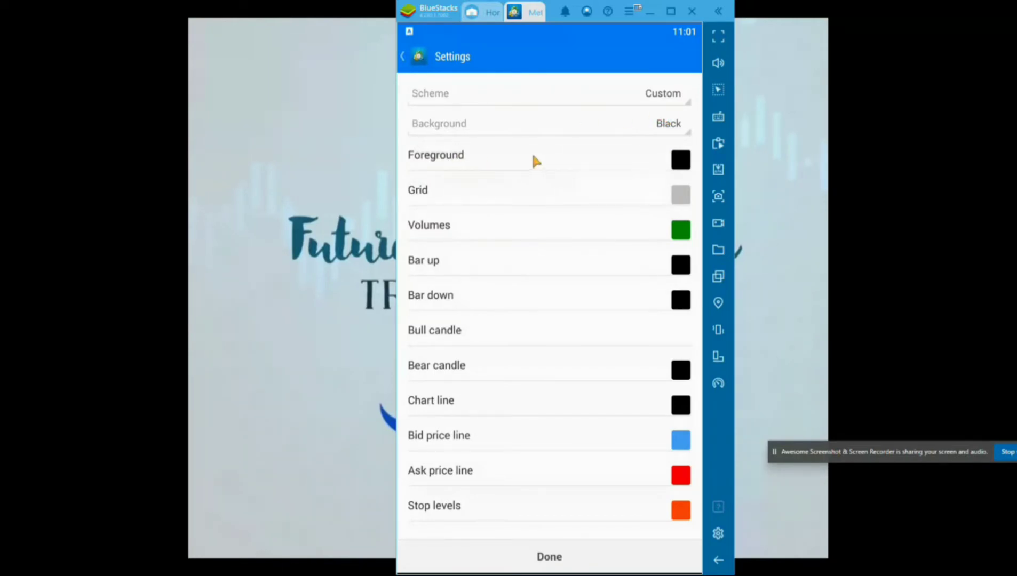
Set the chart's foreground color to white and the grid color to black
left_click(682, 164)
left_click(472, 438)
left_click(681, 196)
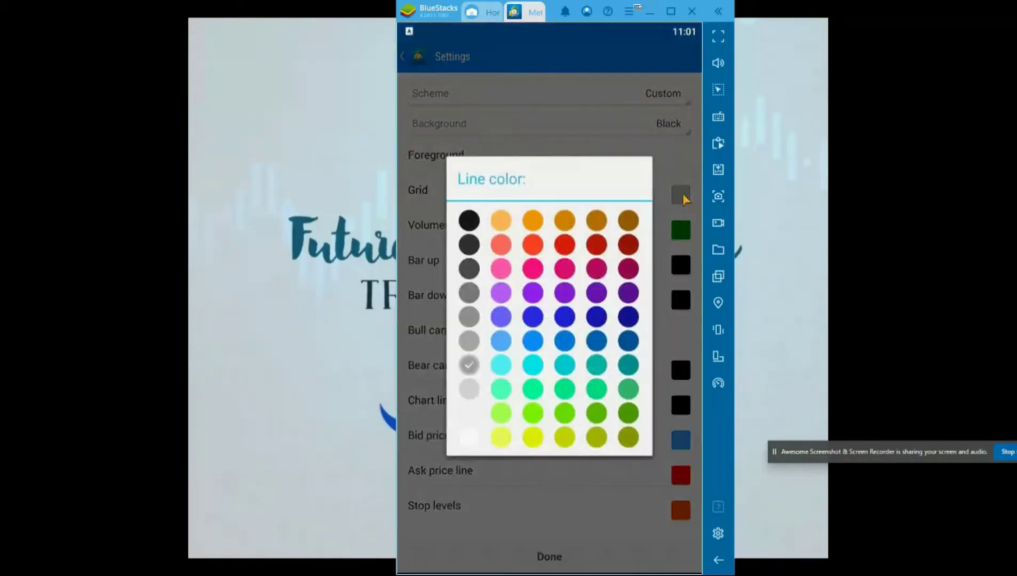
left_click(477, 222)
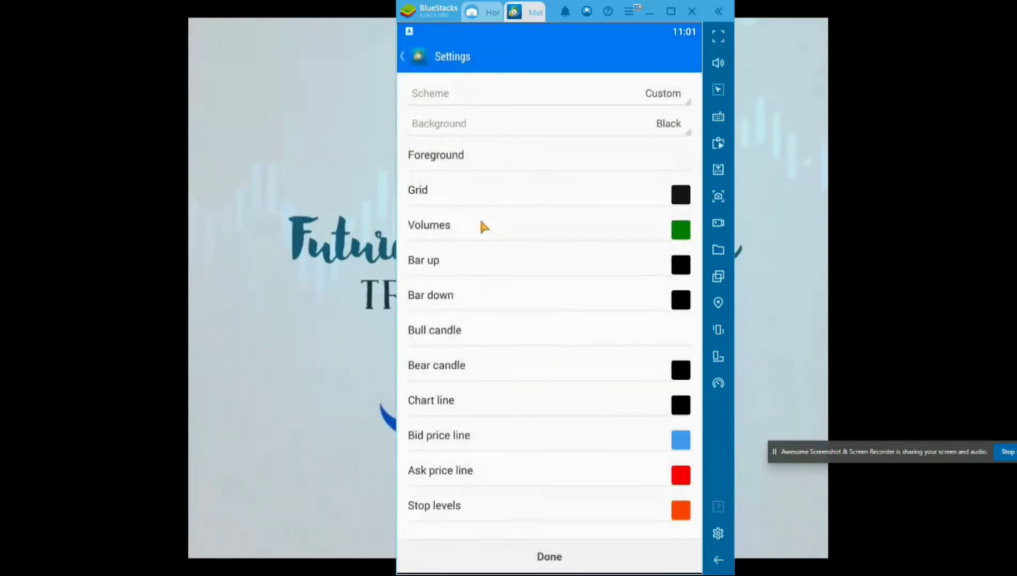
Set the bar up color to blue and the bull candle color to turquoise
left_click(682, 267)
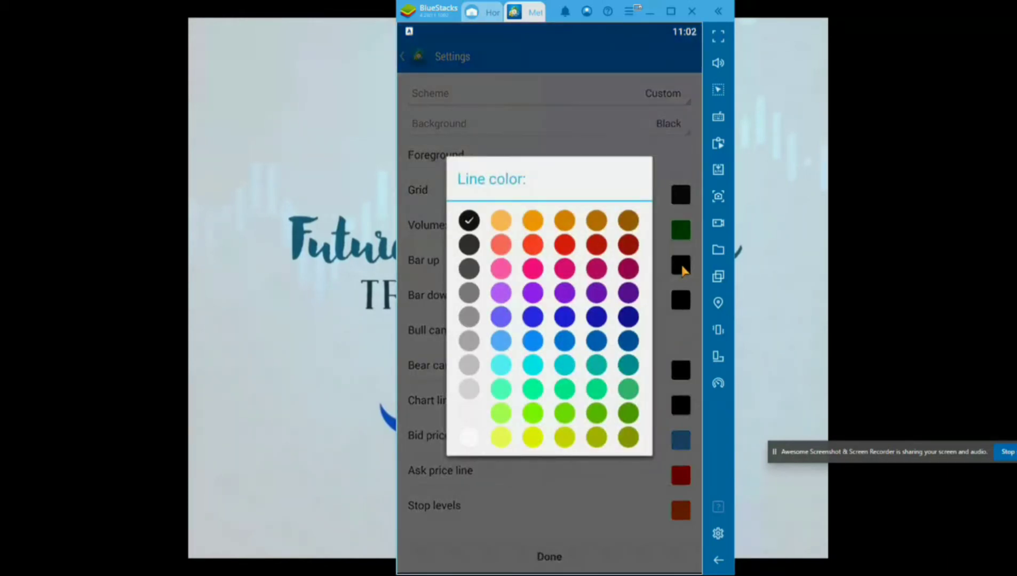
left_click(534, 319)
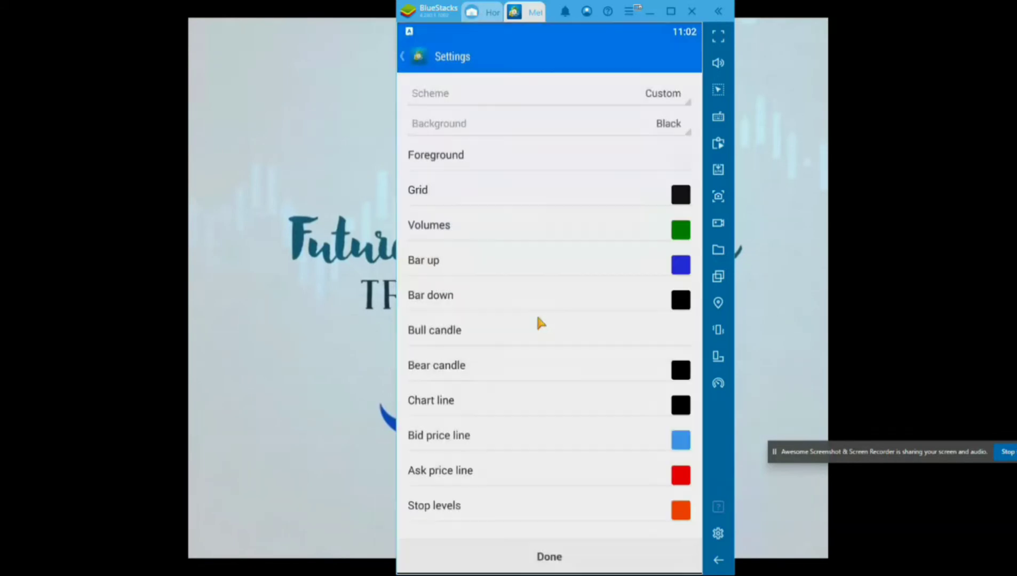
left_click(678, 332)
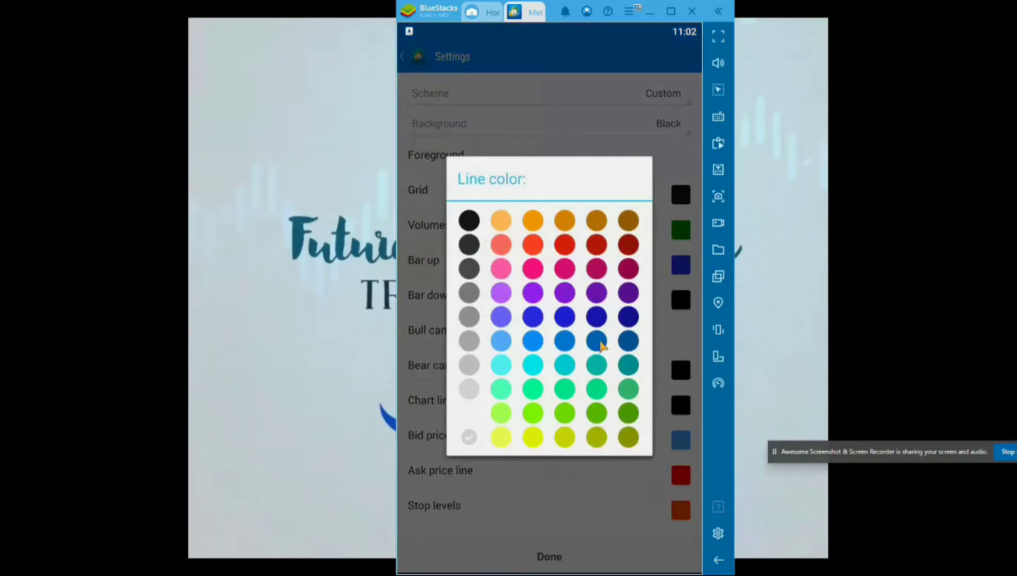
left_click(567, 367)
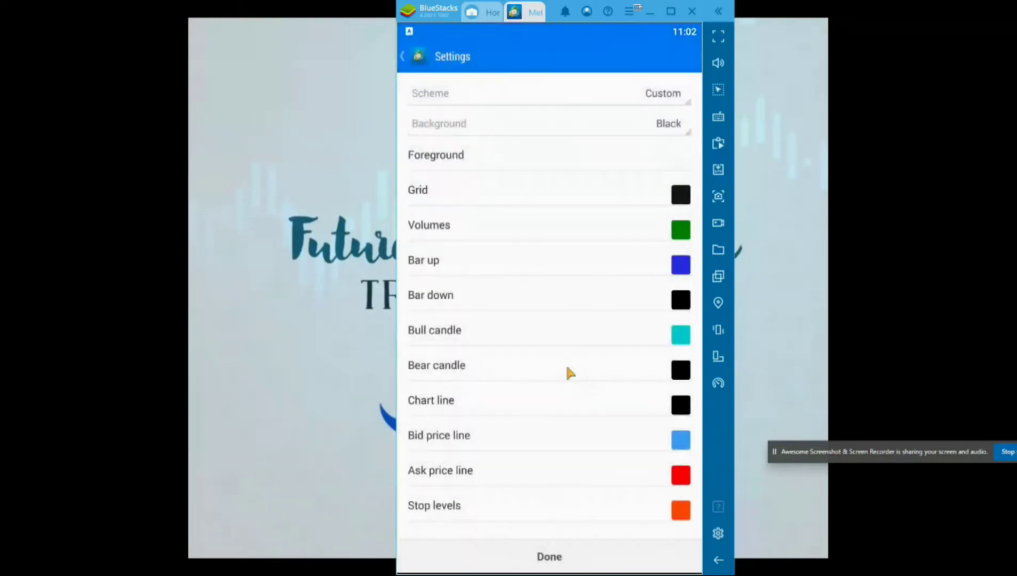
Set the bar down color to red and the bear candle color to light red
left_click(681, 301)
left_click(568, 248)
left_click(681, 370)
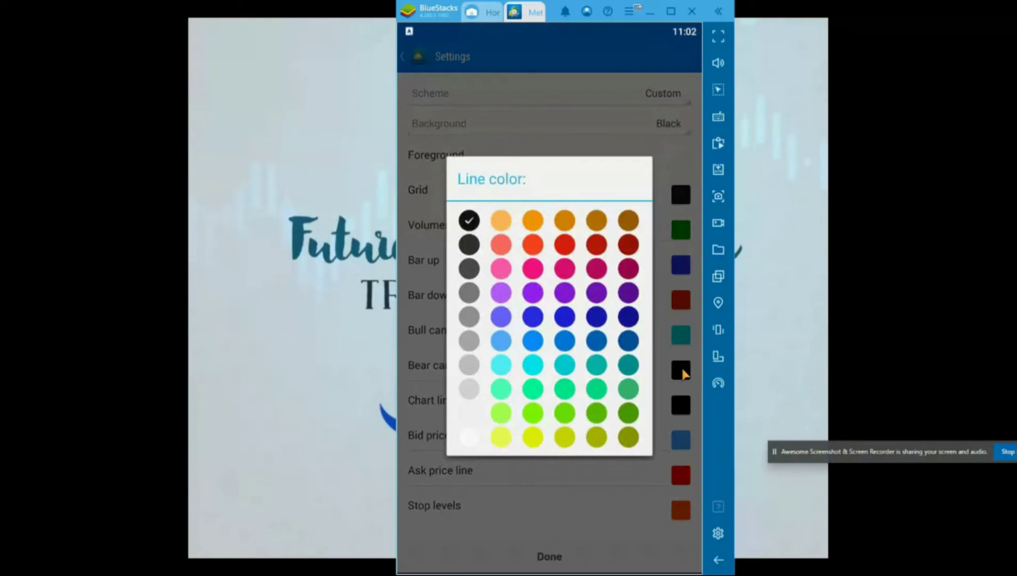
left_click(501, 246)
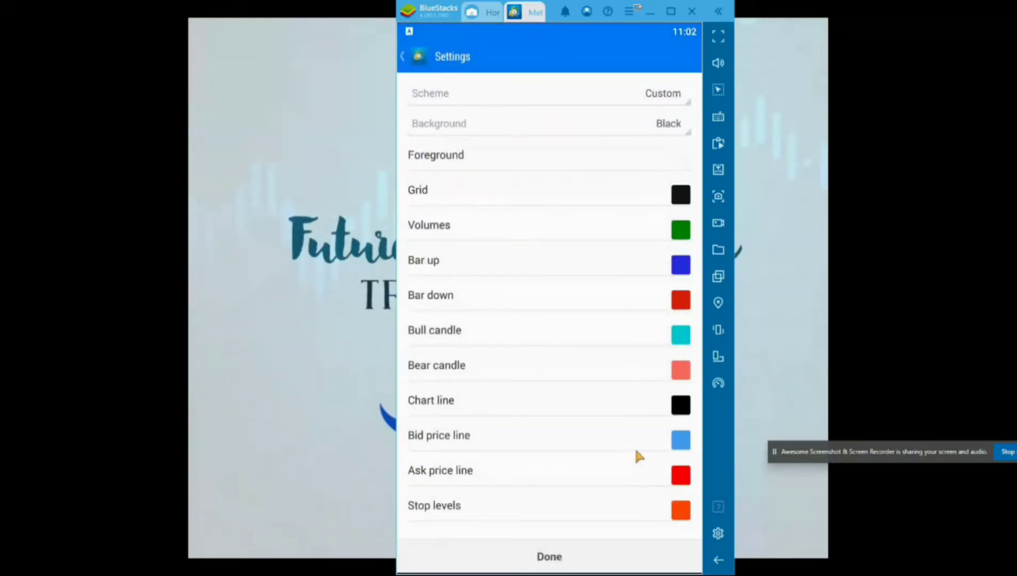
Set the bid and ask price lines to light orange, save the color scheme, and return to the EURUSD chart
left_click(676, 444)
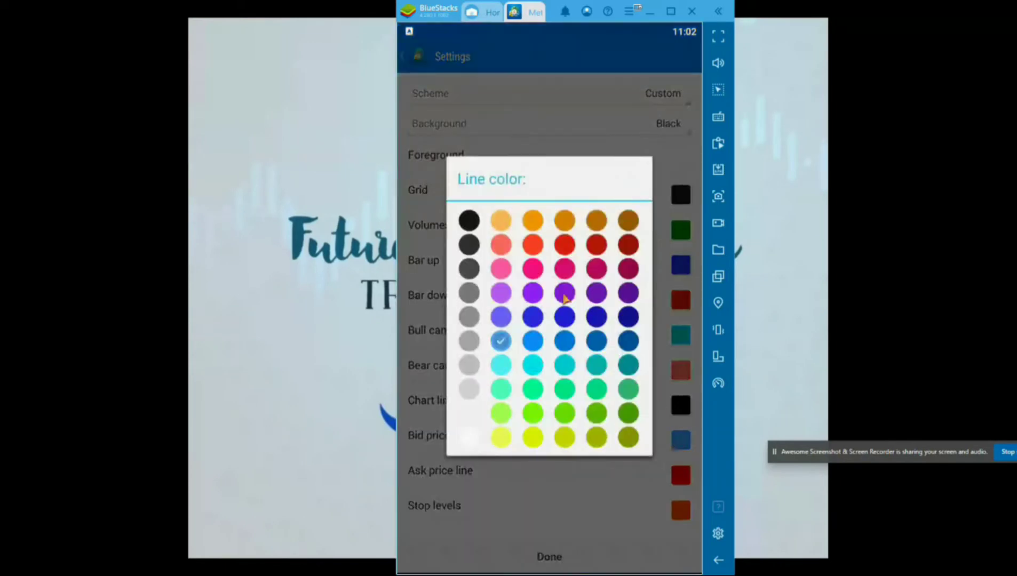
left_click(502, 221)
left_click(680, 481)
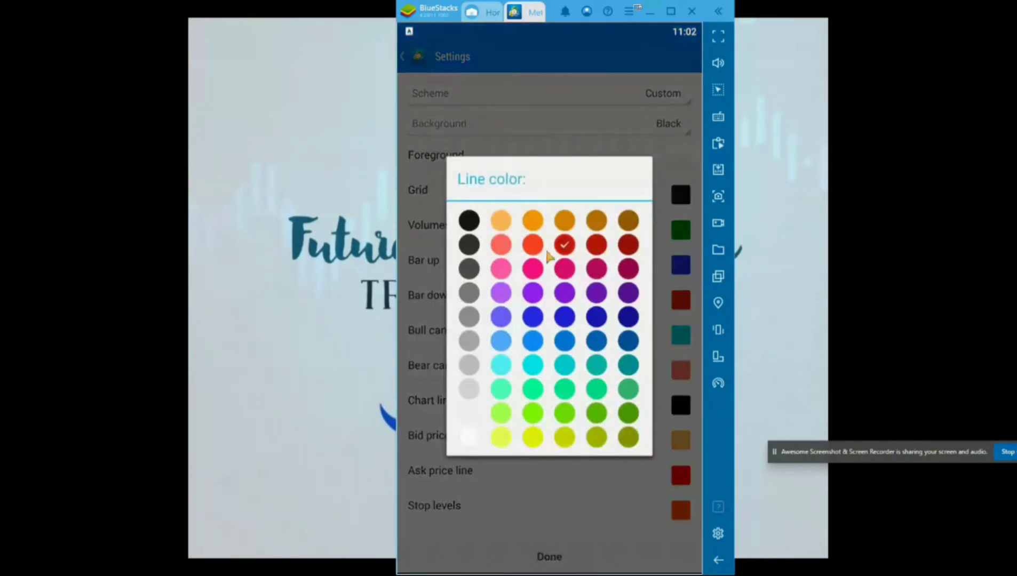
left_click(504, 222)
left_click(549, 557)
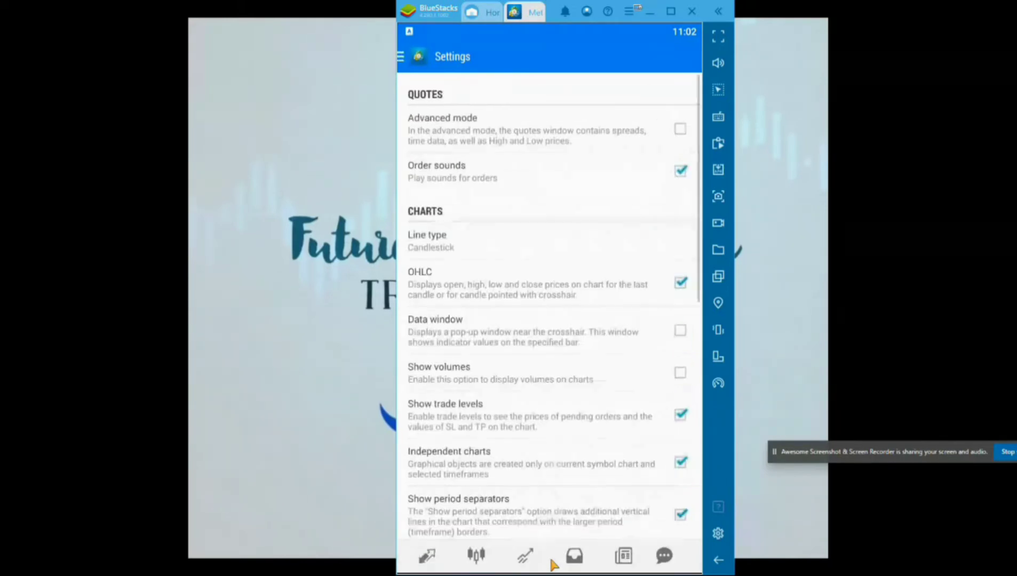
left_click(480, 558)
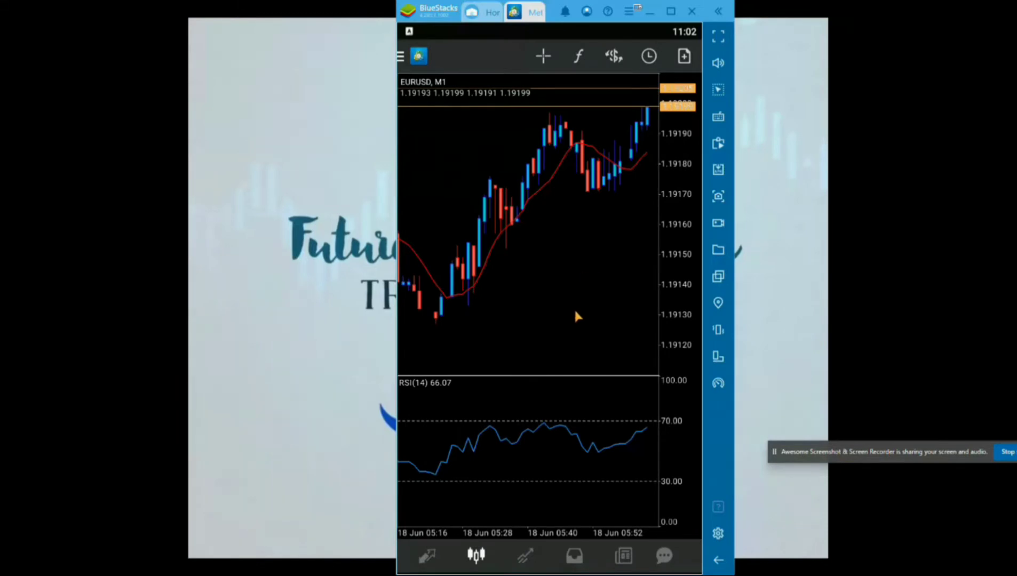
Set the EURUSD chart's existing Moving Average to period 9 with the Exponential method
left_click(516, 253)
left_click(535, 321)
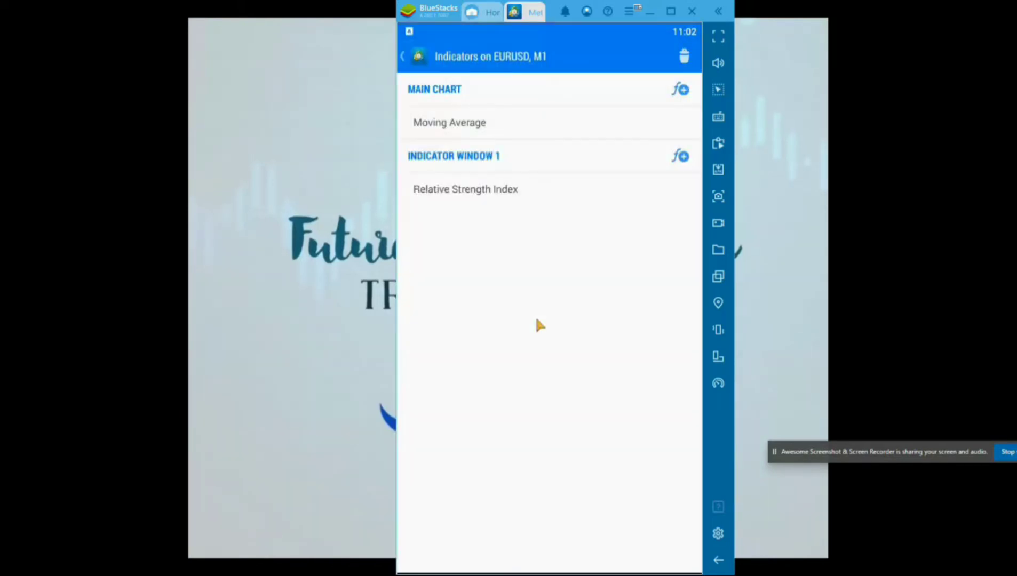
left_click(464, 126)
double_click(667, 129)
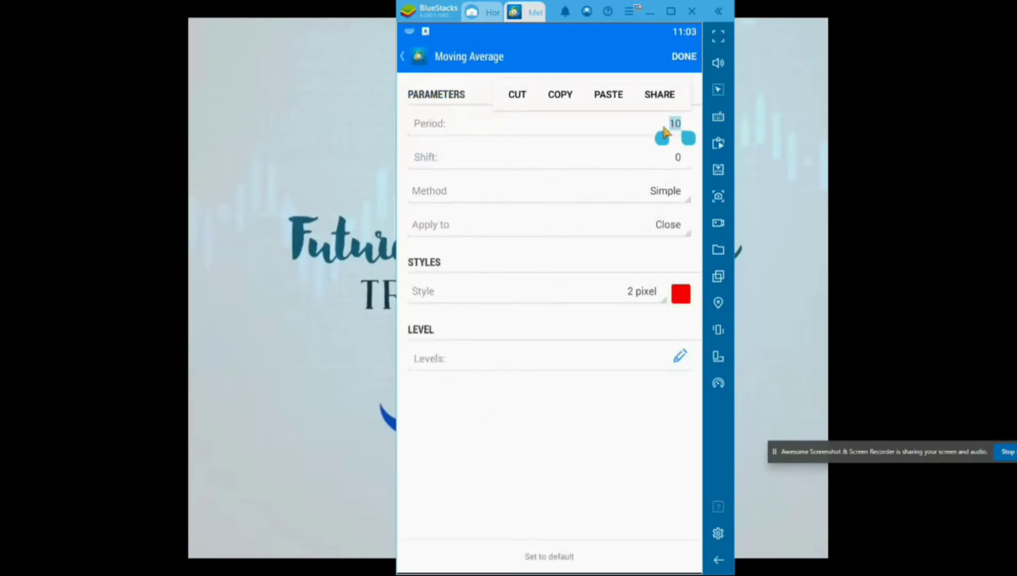
type("9")
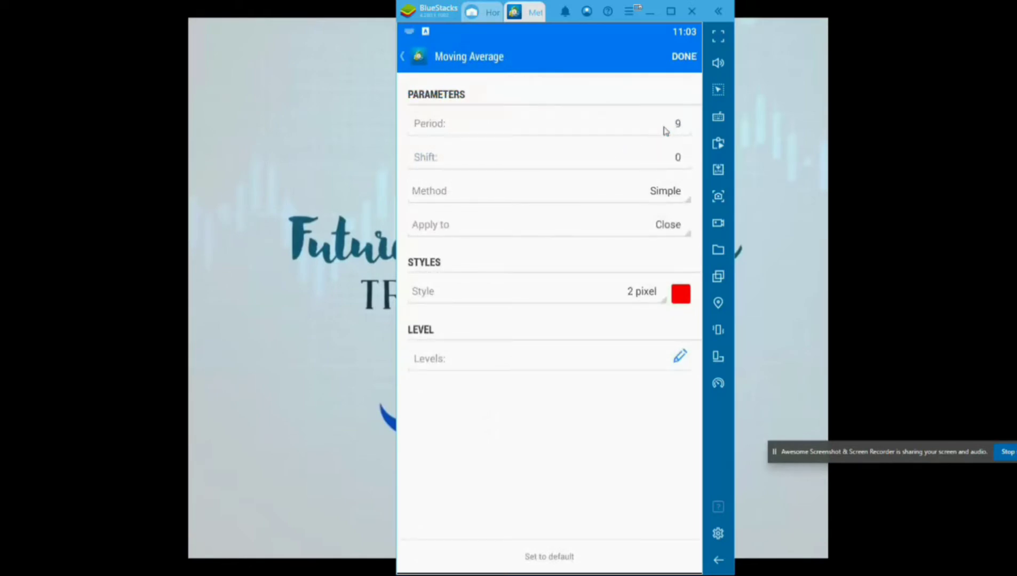
left_click(675, 198)
left_click(667, 251)
Style the 9-period moving average as a 3 pixel white line and apply the settings to the chart
left_click(651, 299)
left_click(639, 395)
left_click(681, 304)
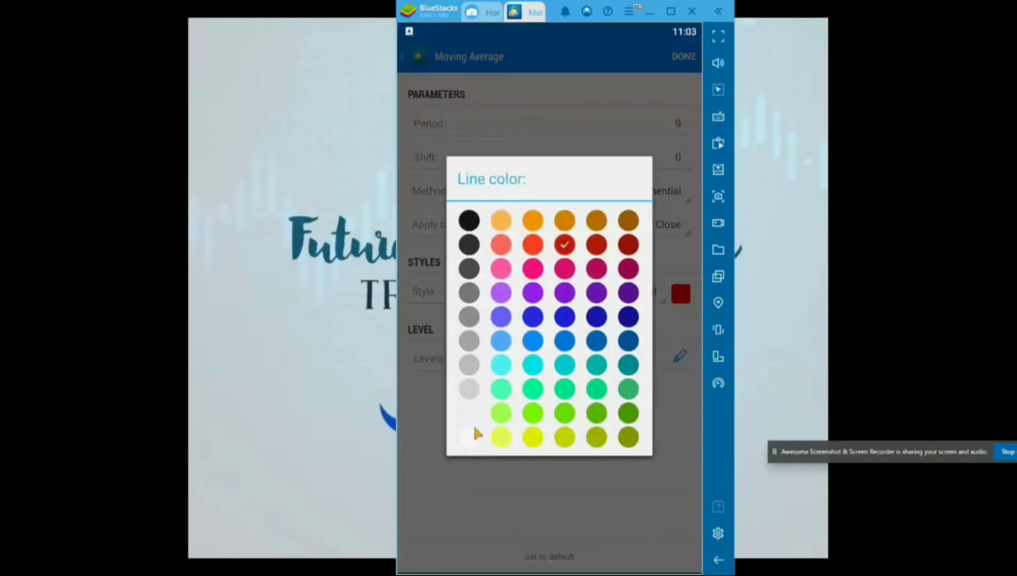
left_click(468, 445)
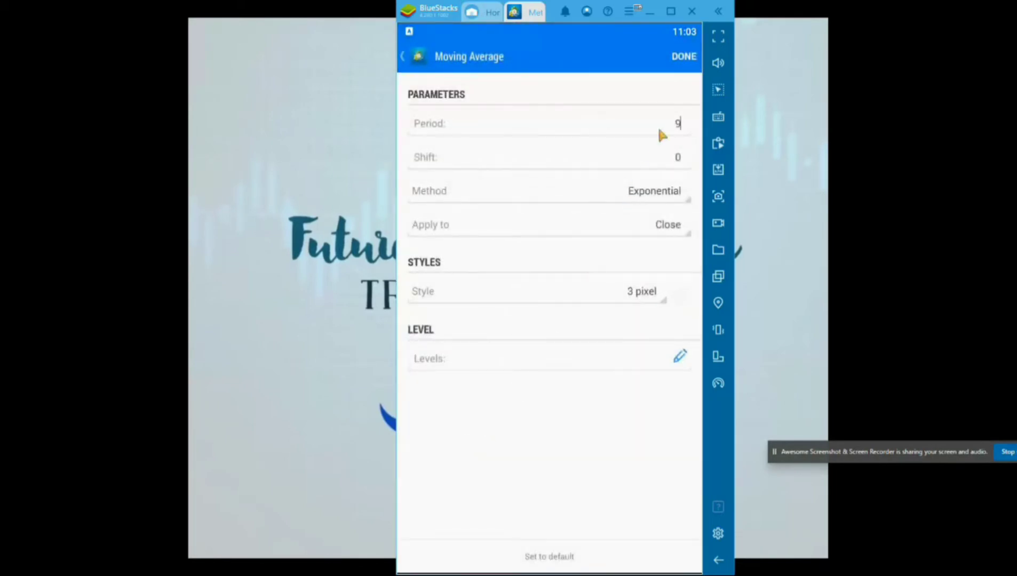
left_click(684, 58)
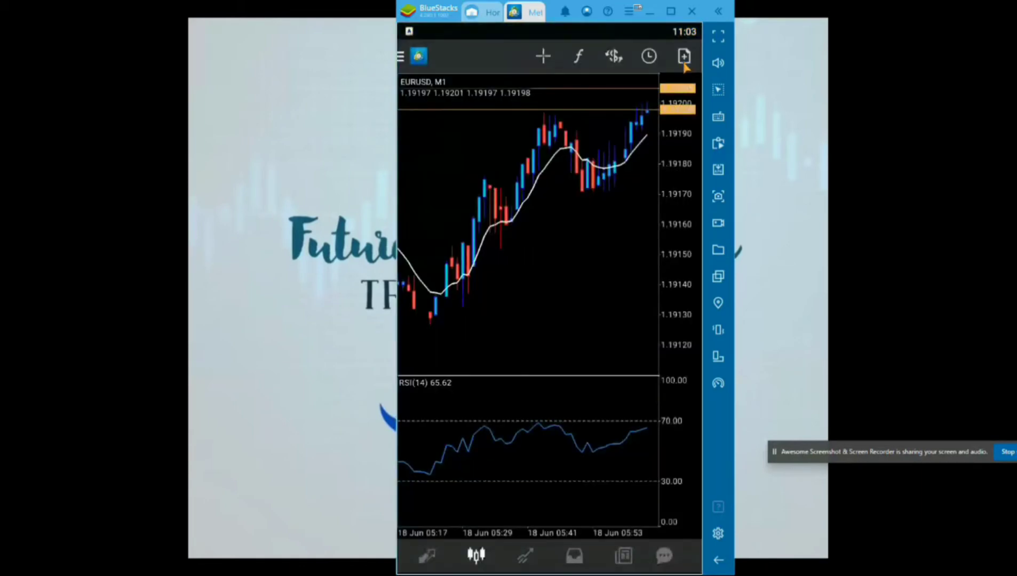
Add a second Moving Average to the main chart with period 20 and an orange-red line
left_click(549, 251)
left_click(572, 306)
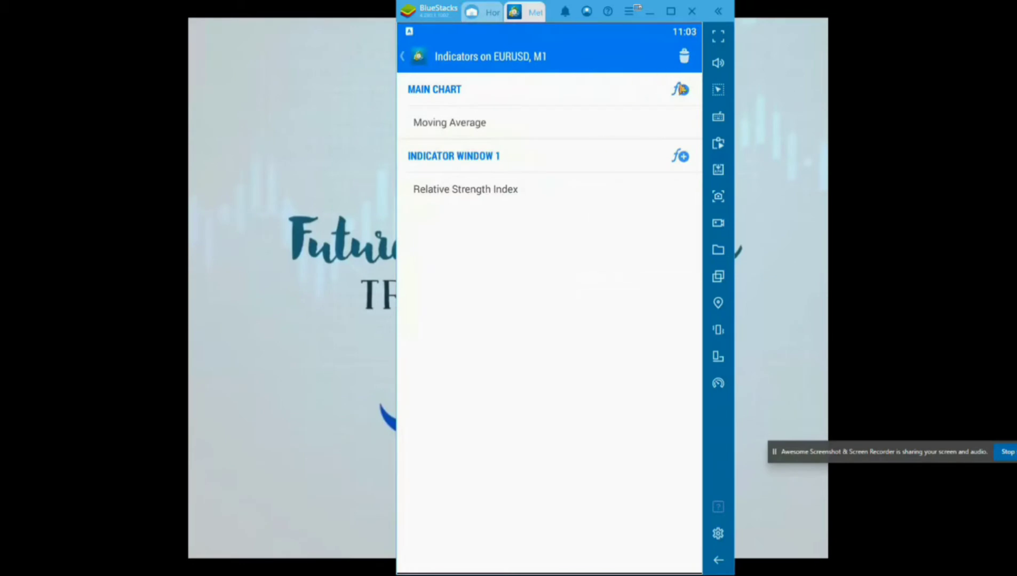
left_click(680, 89)
left_click(482, 252)
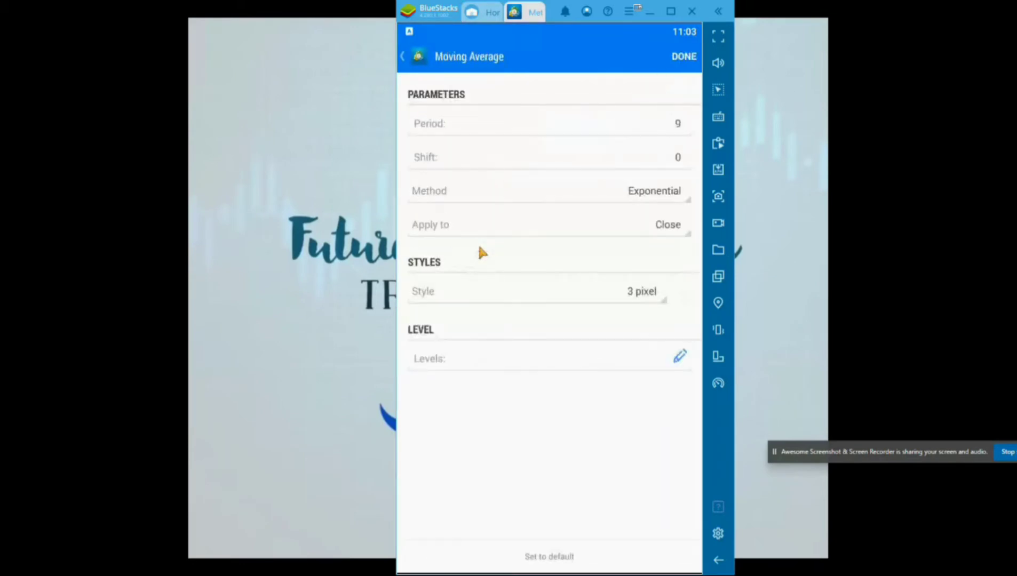
left_click(676, 127)
double_click(677, 126)
type("20")
left_click(682, 296)
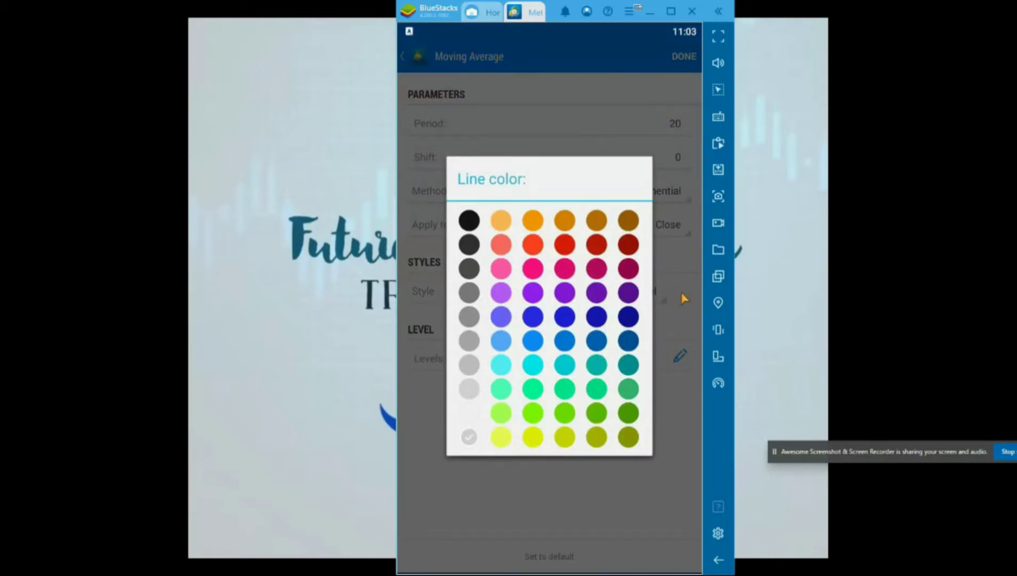
left_click(537, 243)
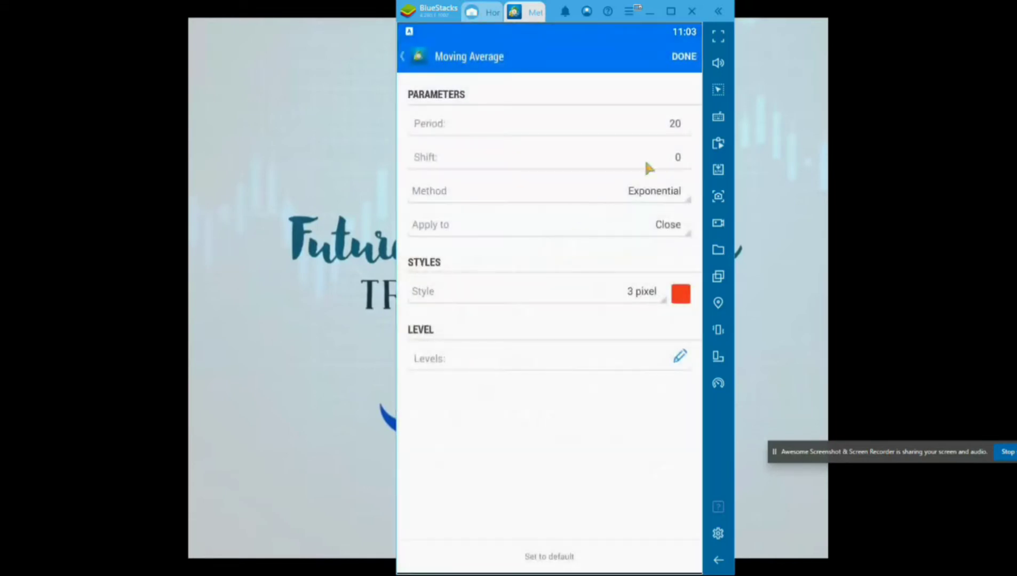
left_click(684, 57)
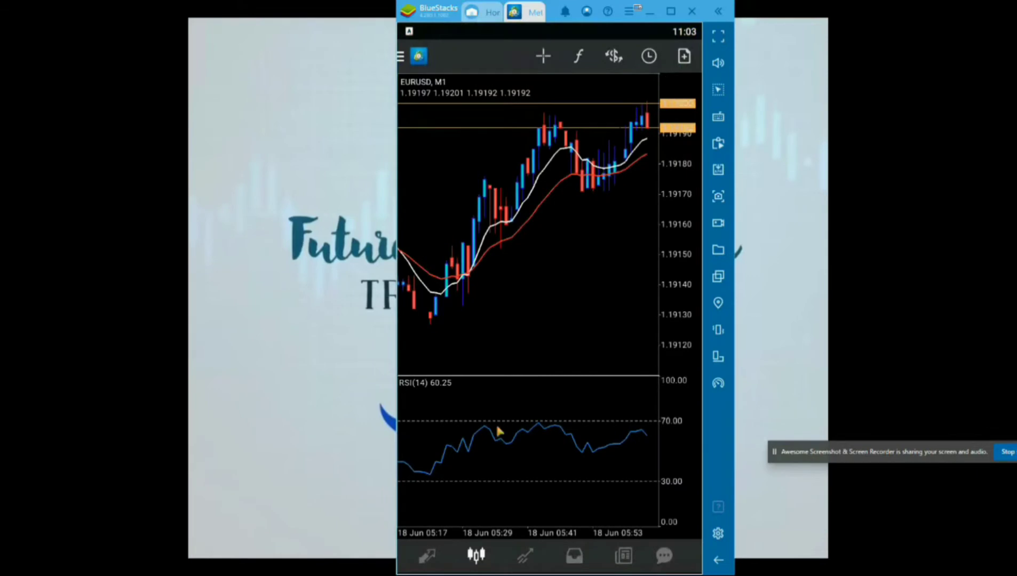
Add a third Moving Average to the main chart with period 50 and a light blue line
left_click(545, 254)
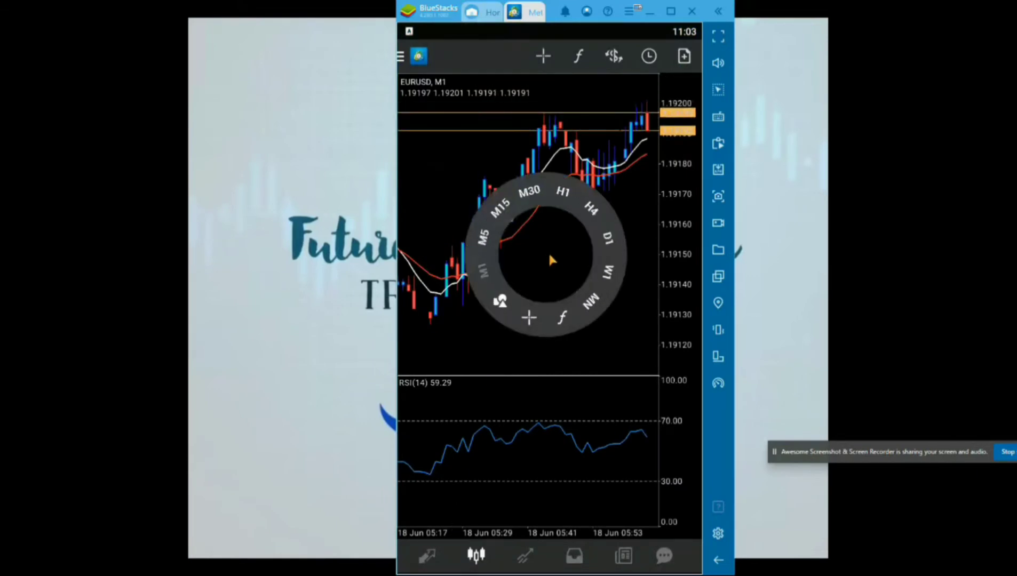
left_click(562, 322)
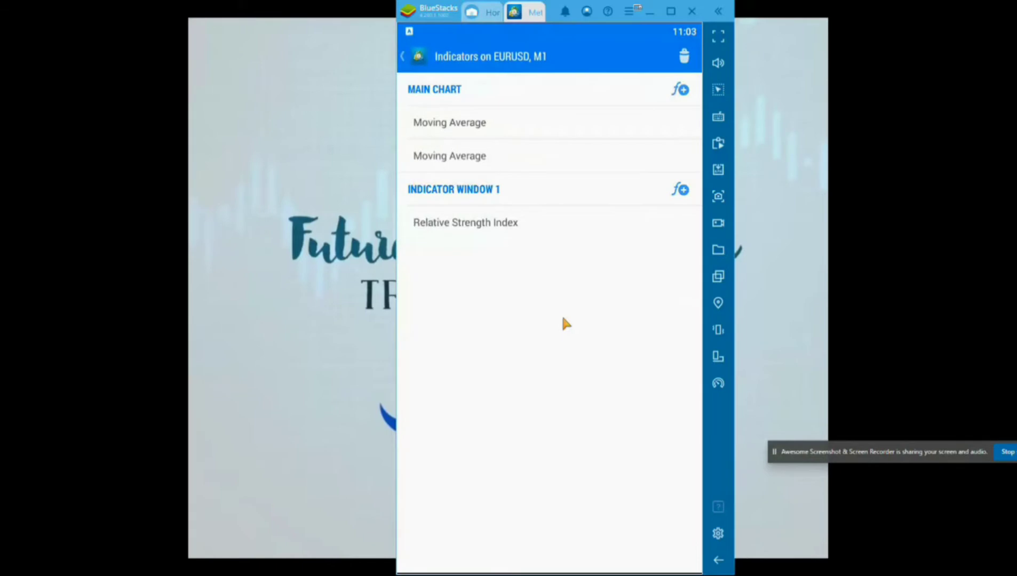
left_click(679, 89)
left_click(475, 254)
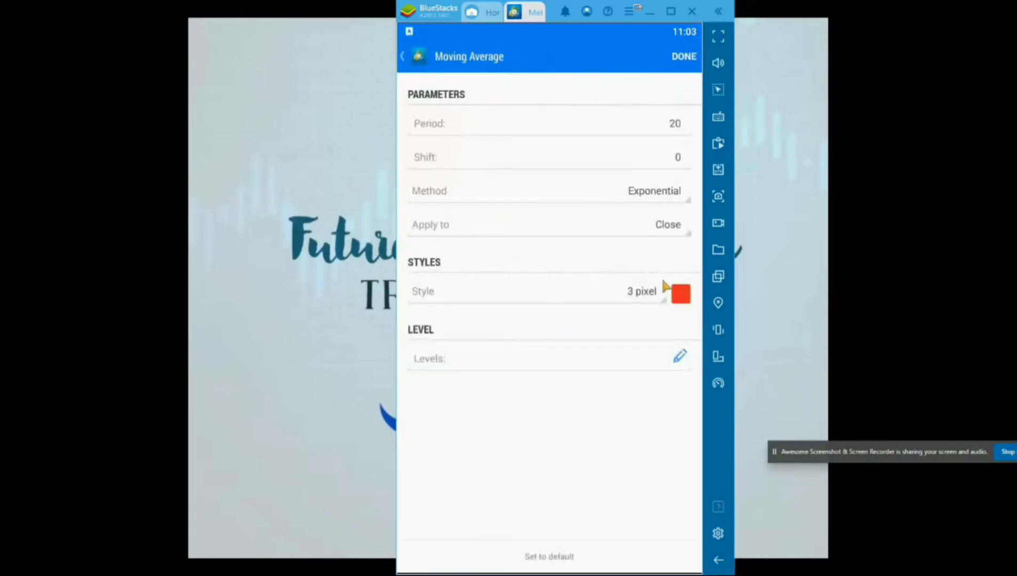
double_click(675, 124)
type("50")
left_click(681, 294)
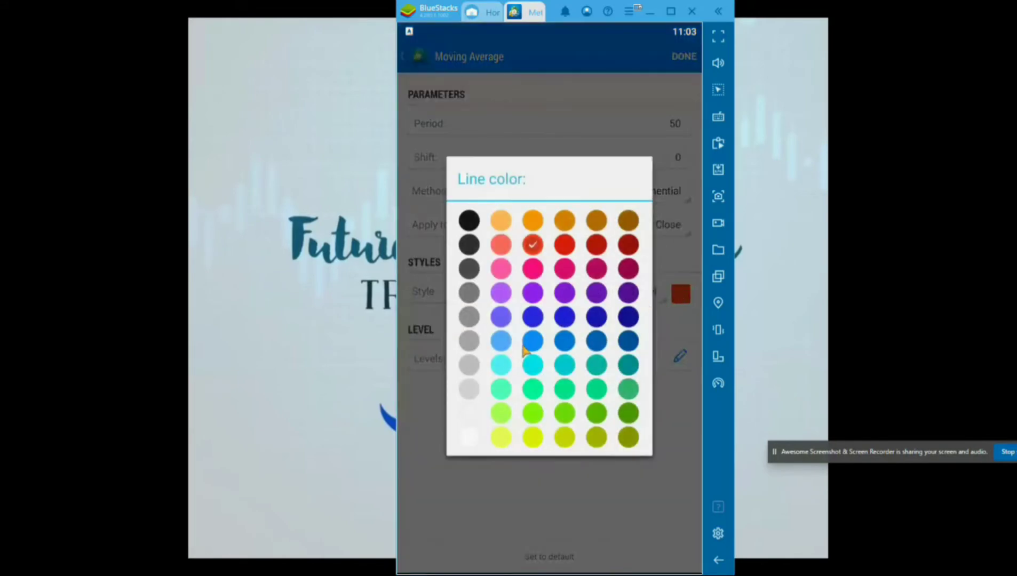
left_click(504, 344)
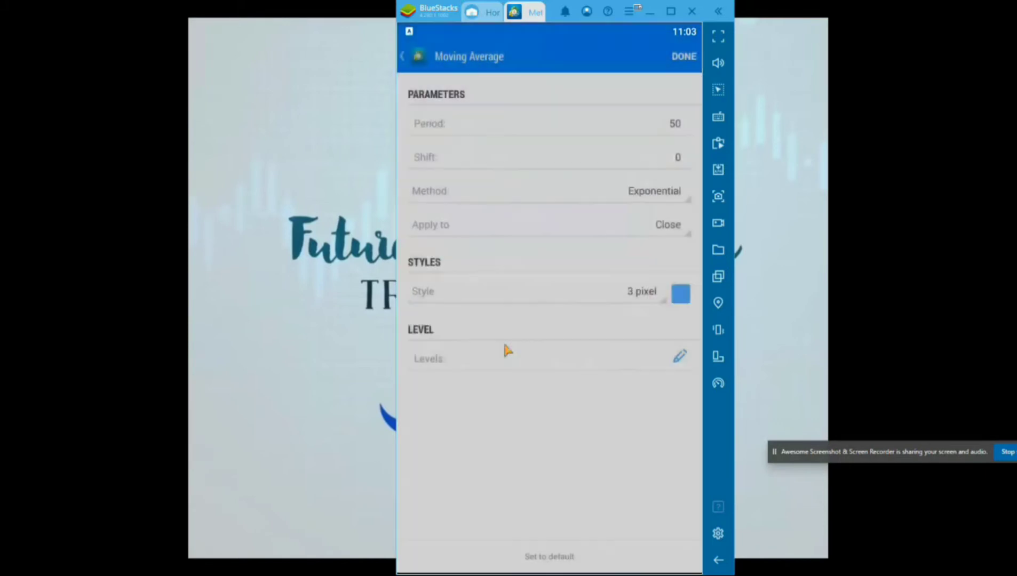
left_click(692, 57)
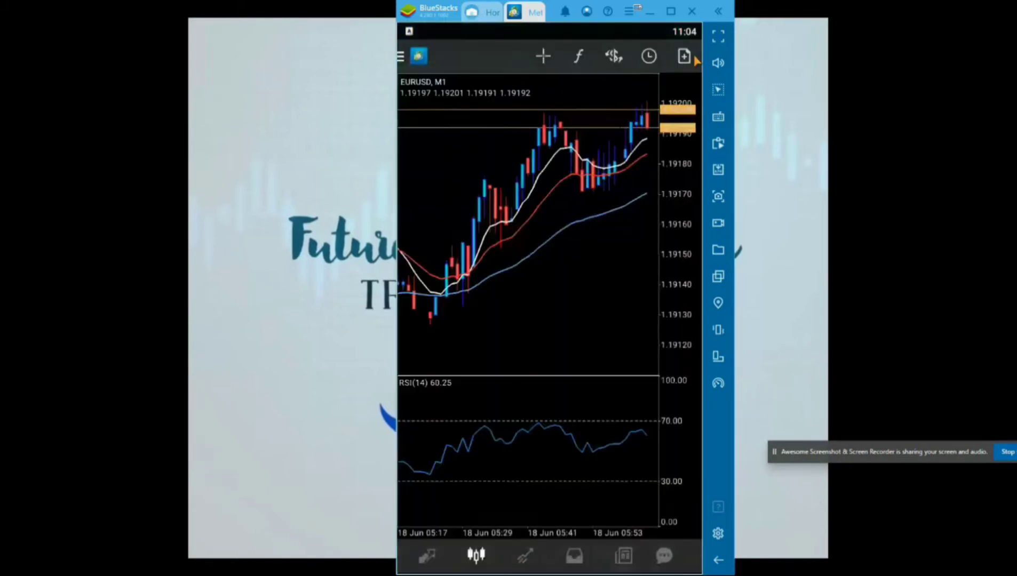
Add a fourth Moving Average to the main chart with period 200 and a mint green line
left_click(592, 251)
left_click(609, 319)
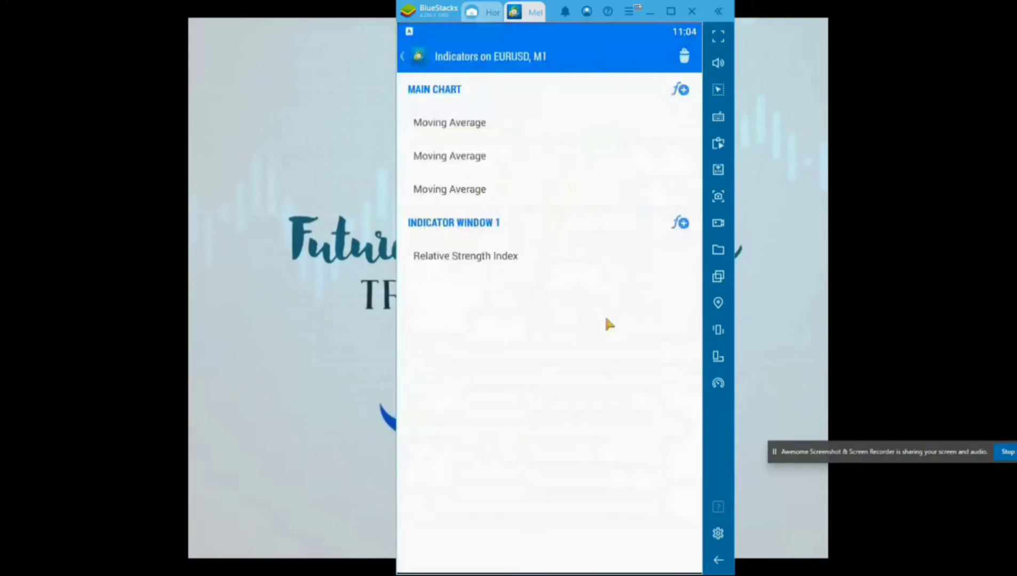
left_click(680, 88)
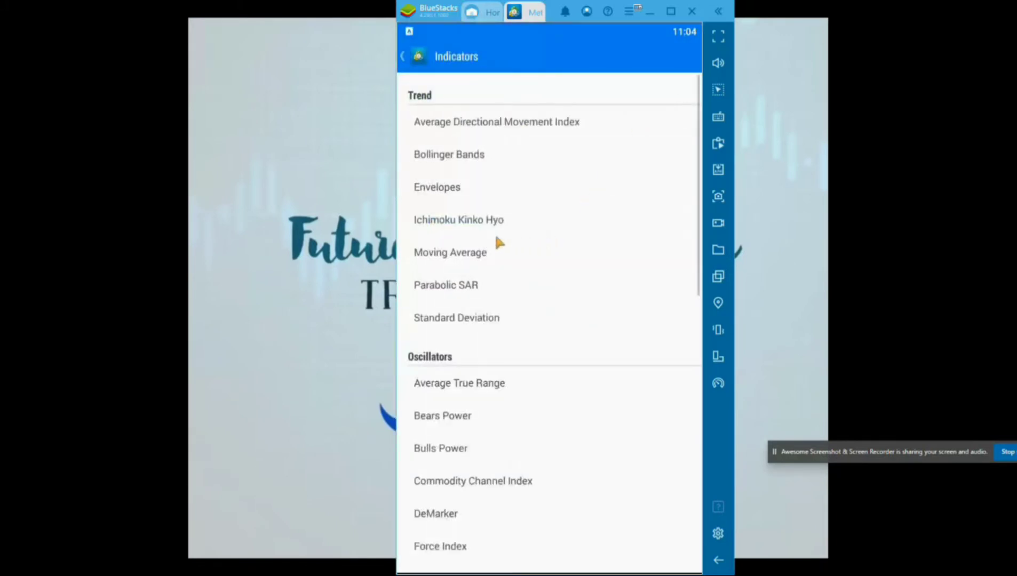
left_click(487, 254)
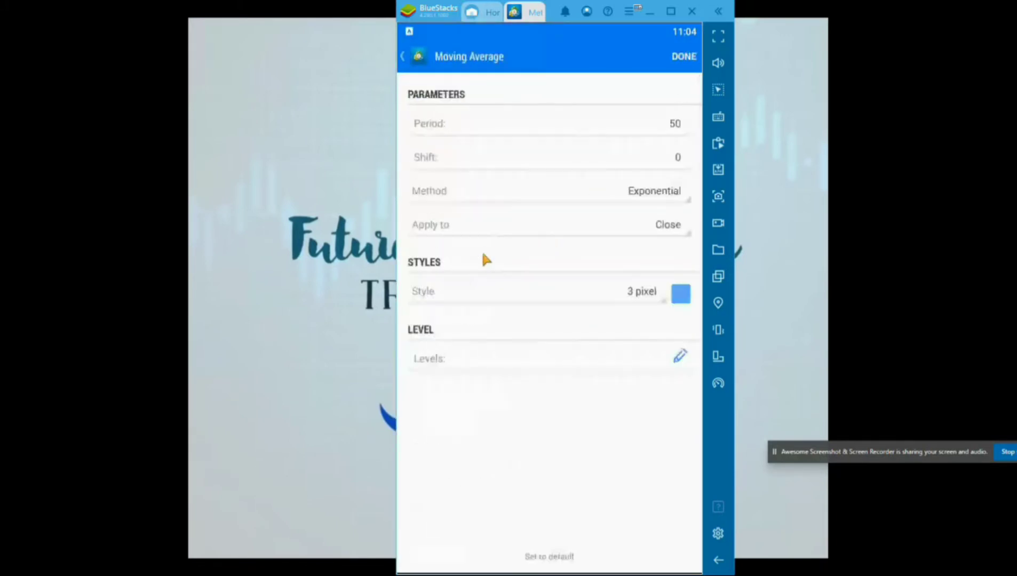
double_click(675, 123)
type("200")
left_click(685, 299)
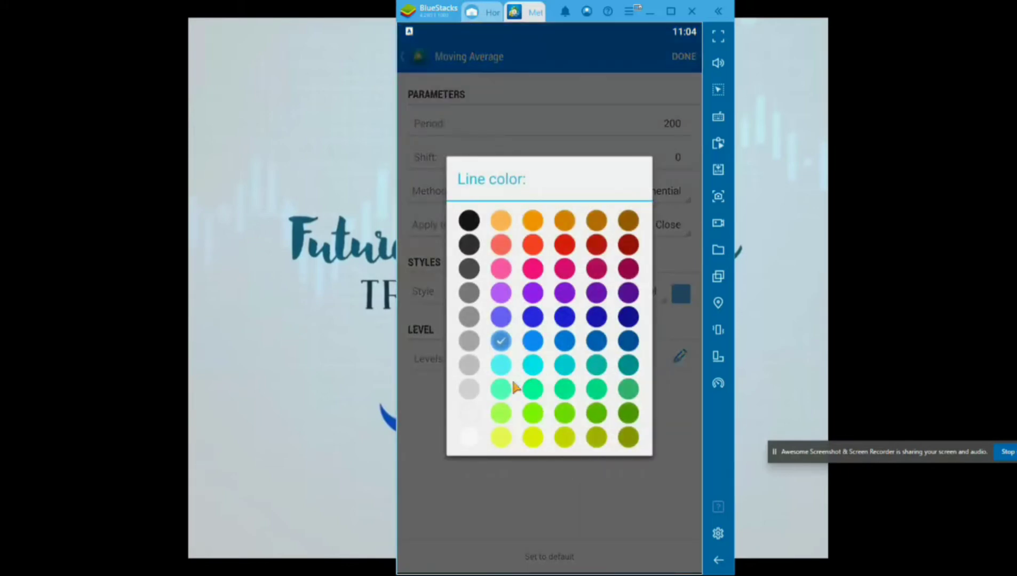
left_click(507, 389)
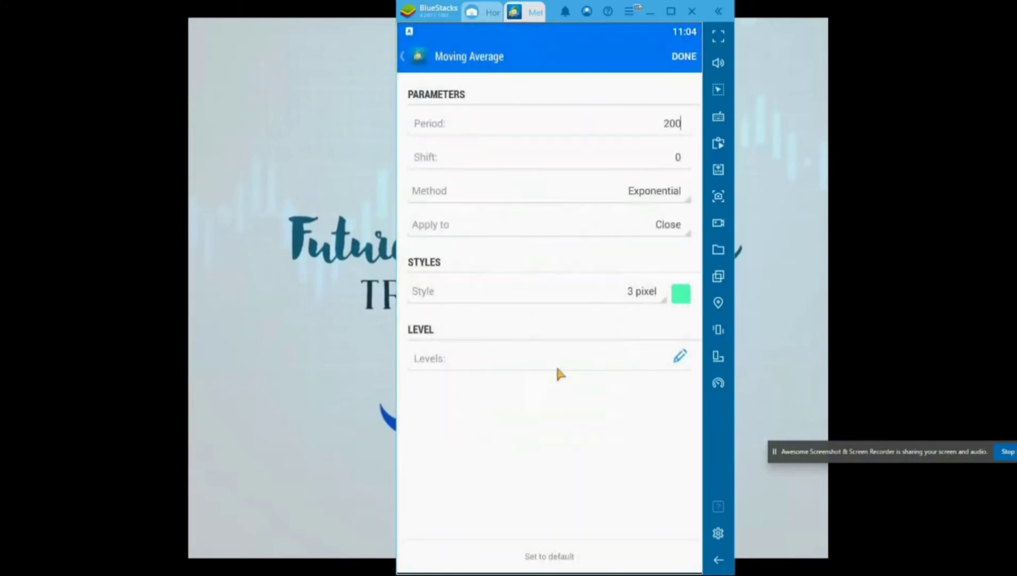
left_click(685, 56)
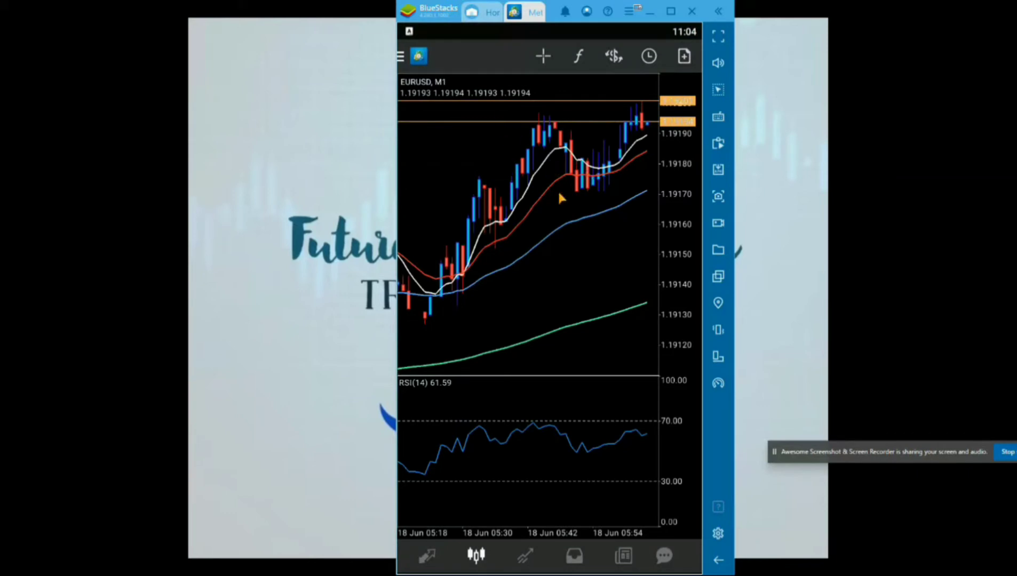
Change the Relative Strength Index's two existing levels to 14 and 25
left_click(548, 268)
left_click(566, 334)
left_click(463, 291)
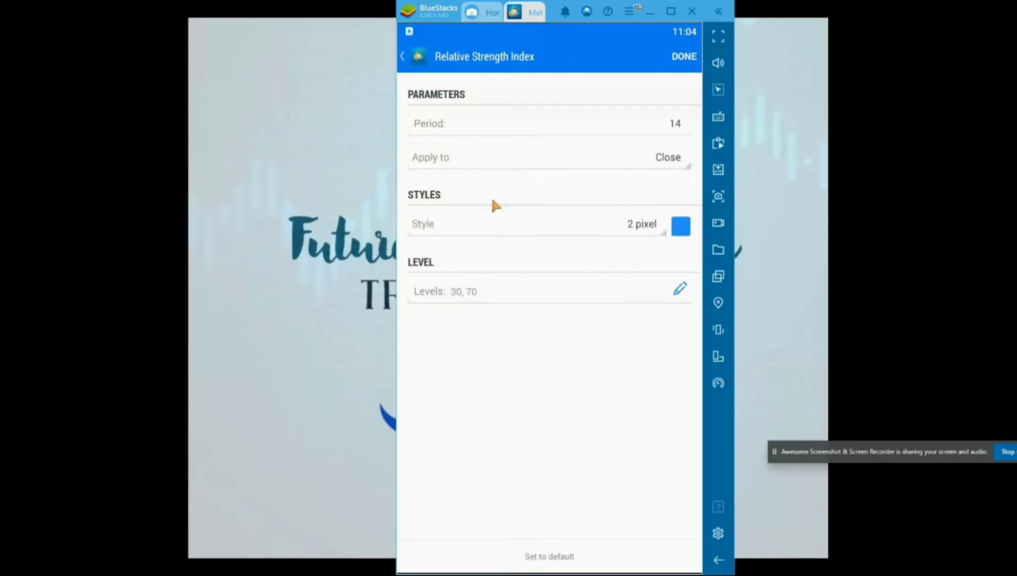
left_click(501, 288)
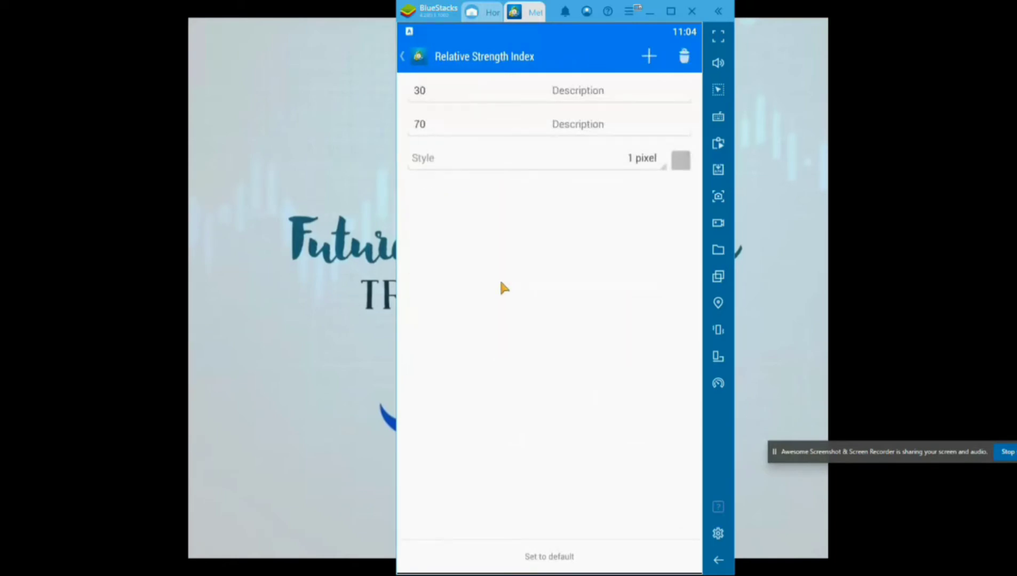
double_click(420, 91)
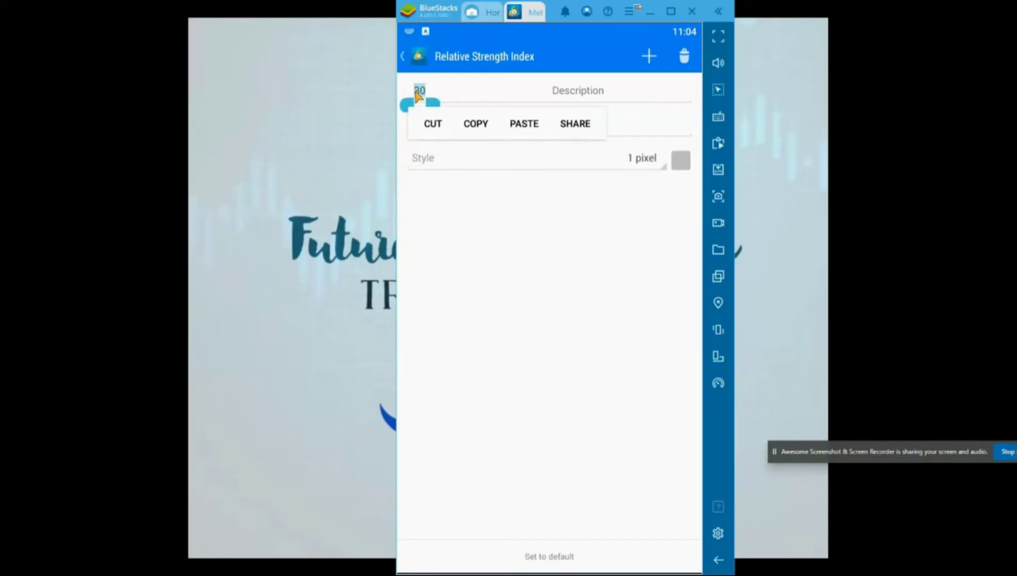
left_click(420, 92)
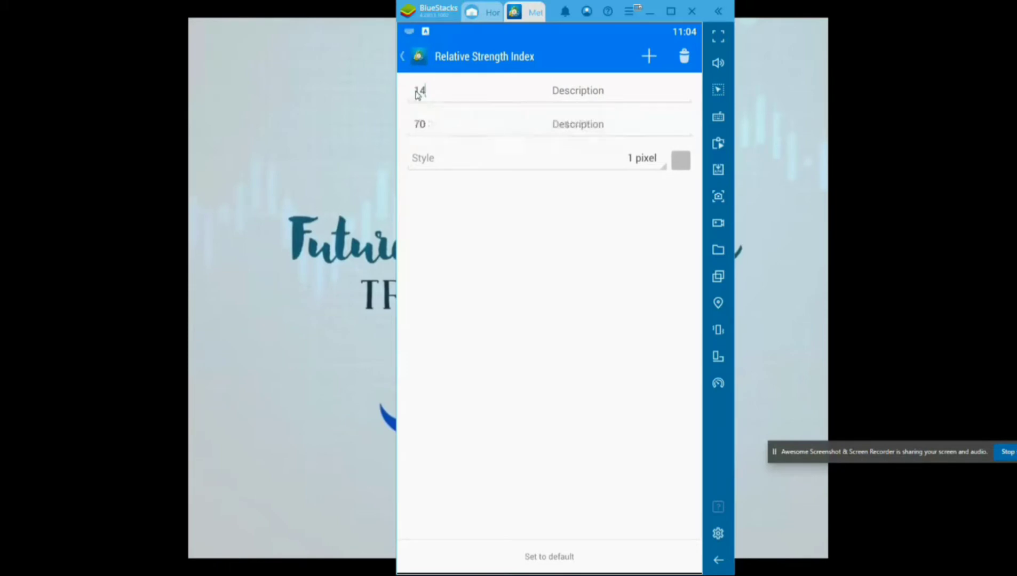
double_click(420, 124)
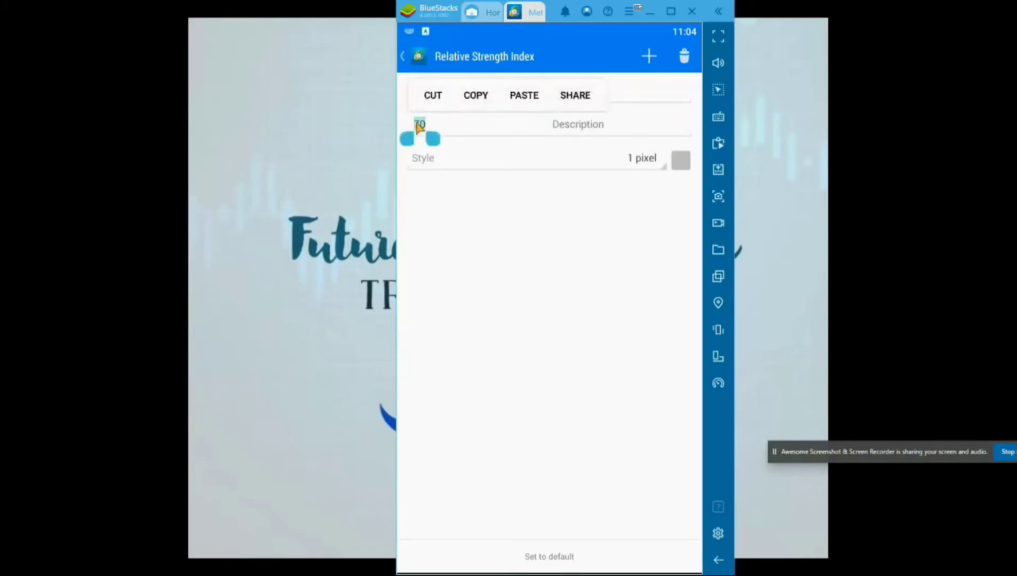
type("25")
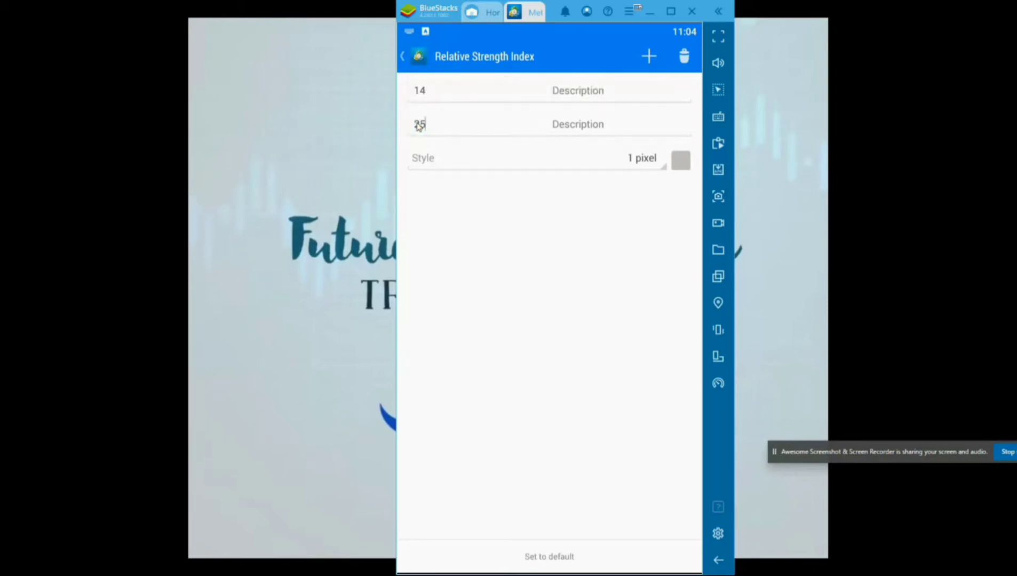
Add two more levels to the Relative Strength Index, at 50 and 75
left_click(648, 59)
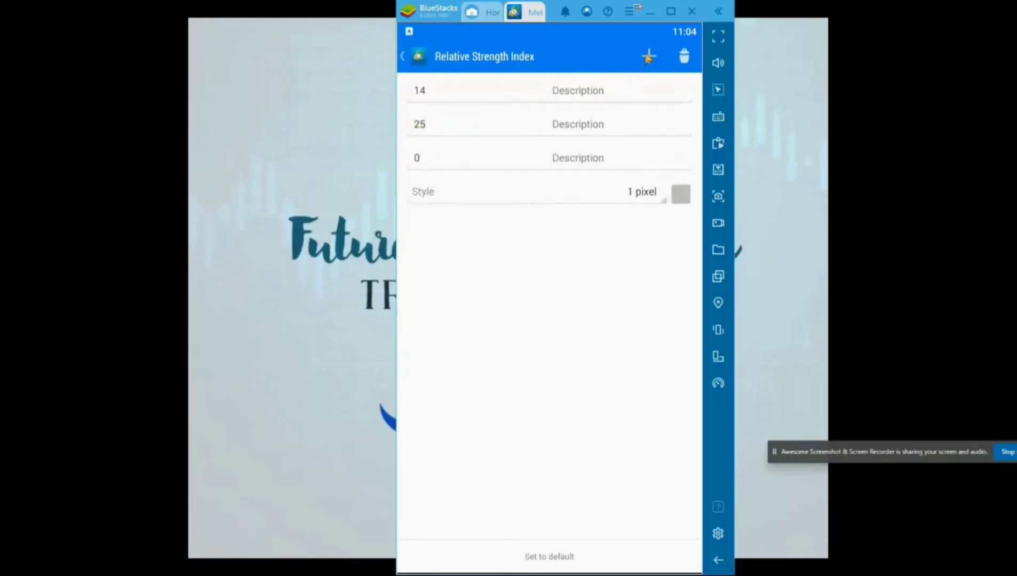
double_click(416, 159)
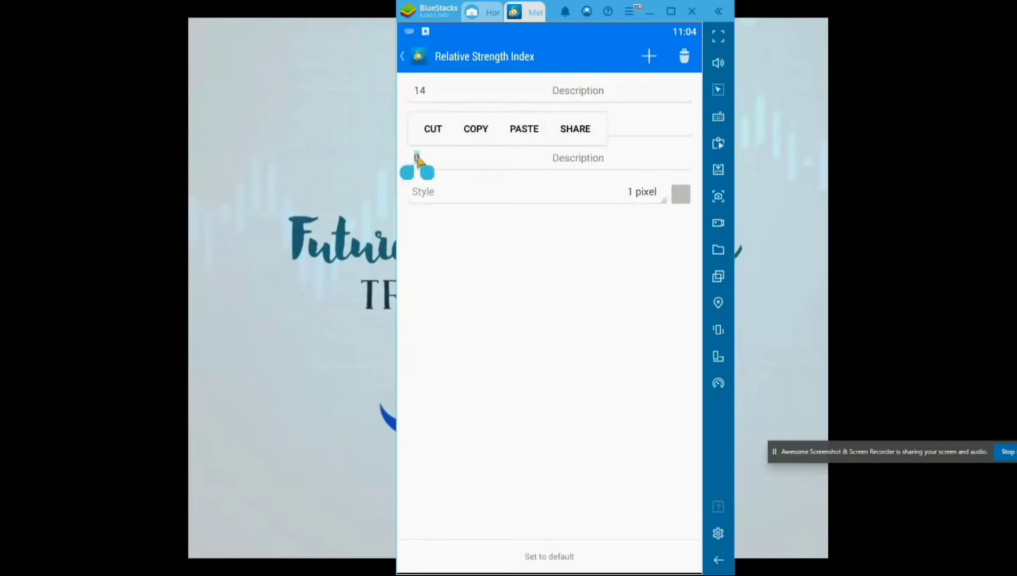
type("50")
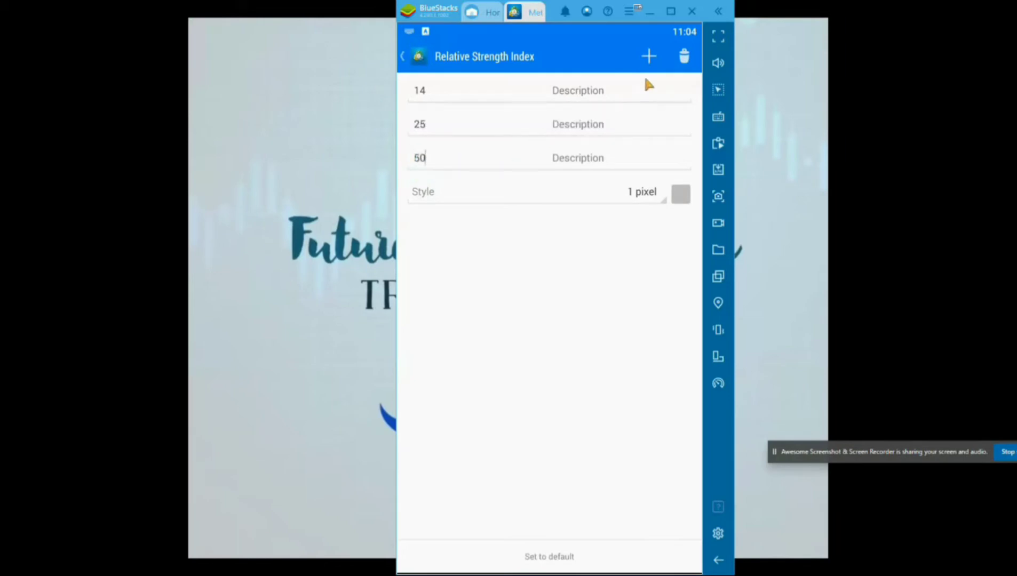
left_click(648, 59)
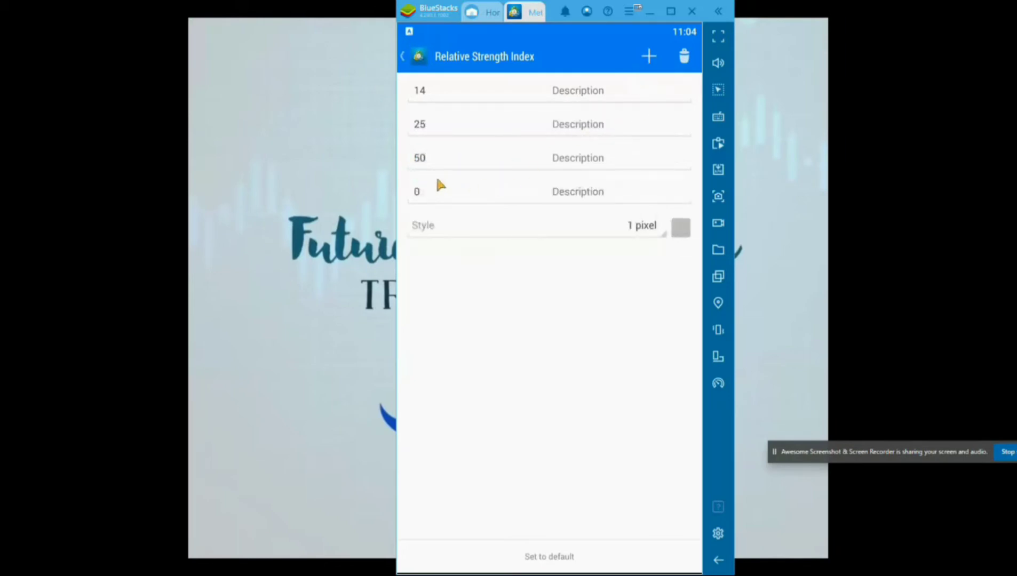
double_click(418, 191)
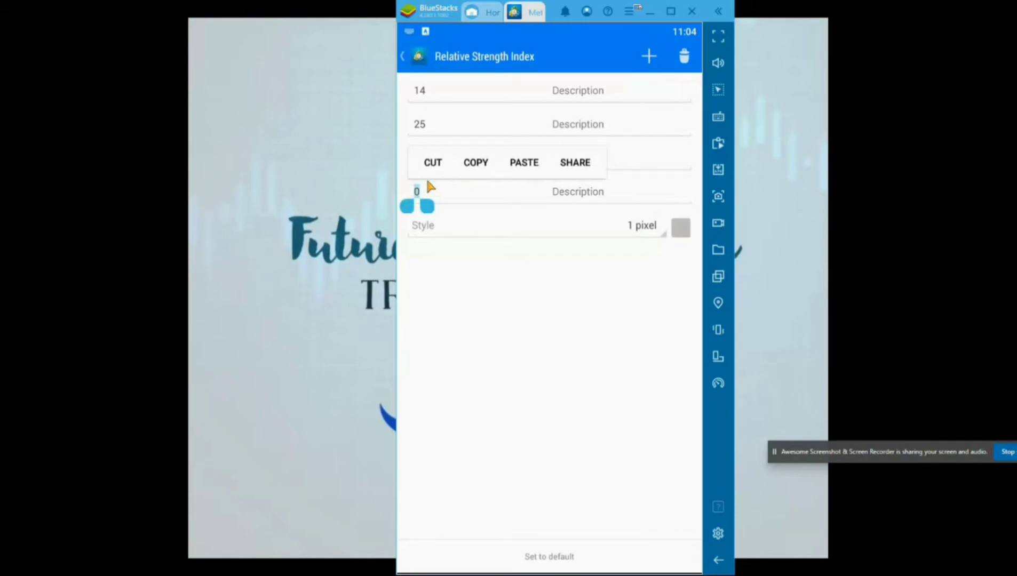
type("75")
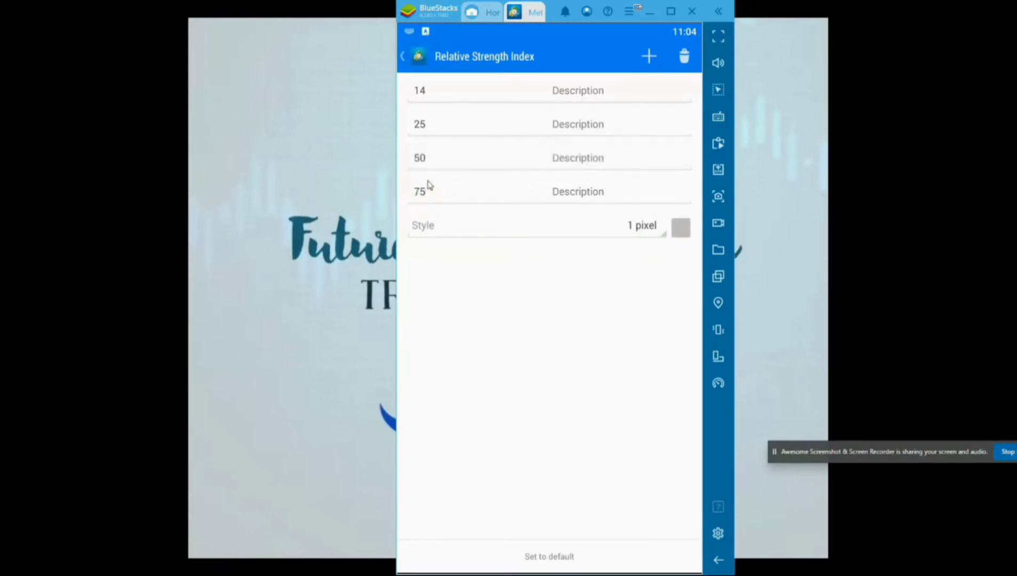
Add a fifth level to the Relative Strength Index at 84
left_click(648, 58)
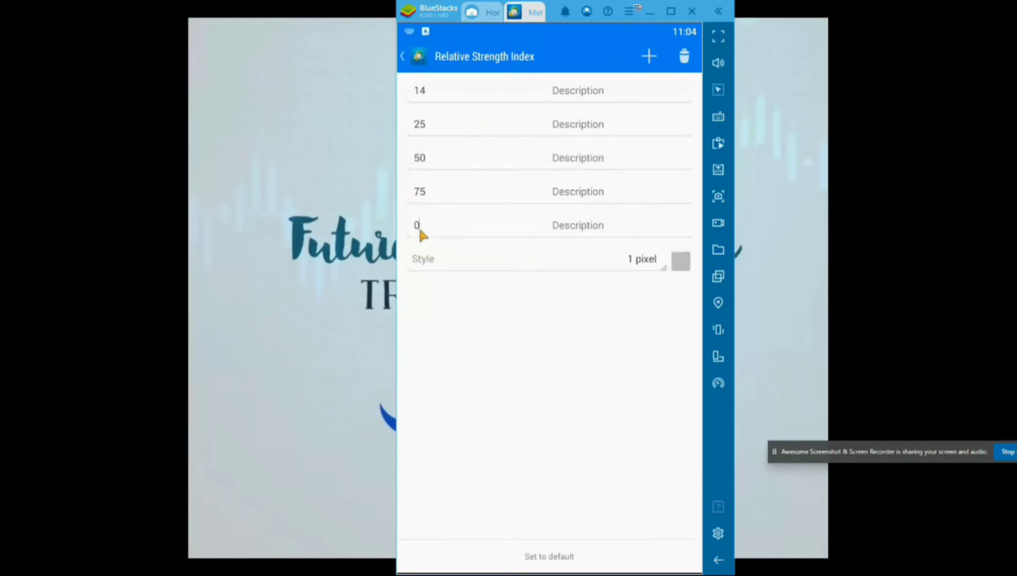
double_click(418, 226)
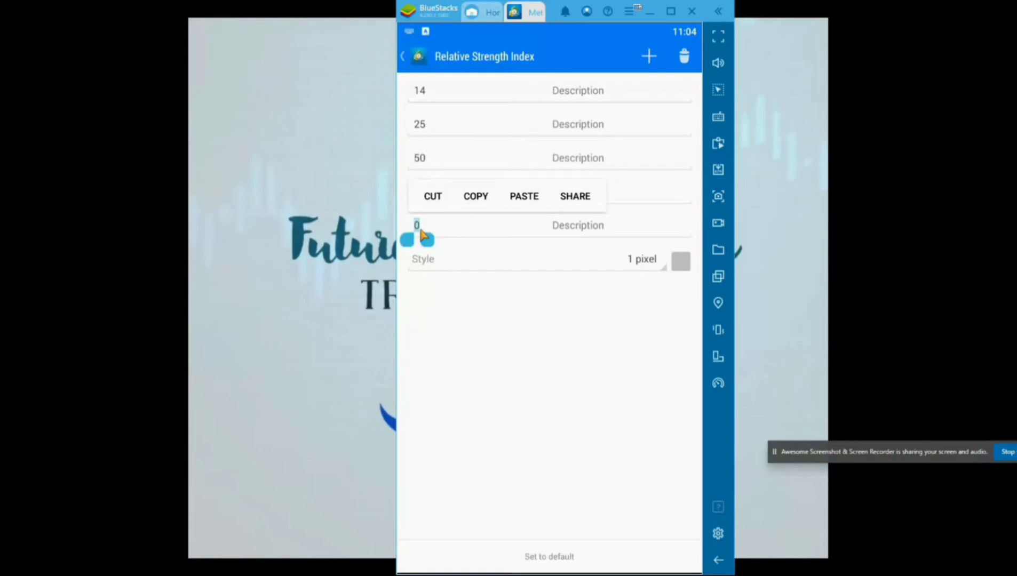
type("84")
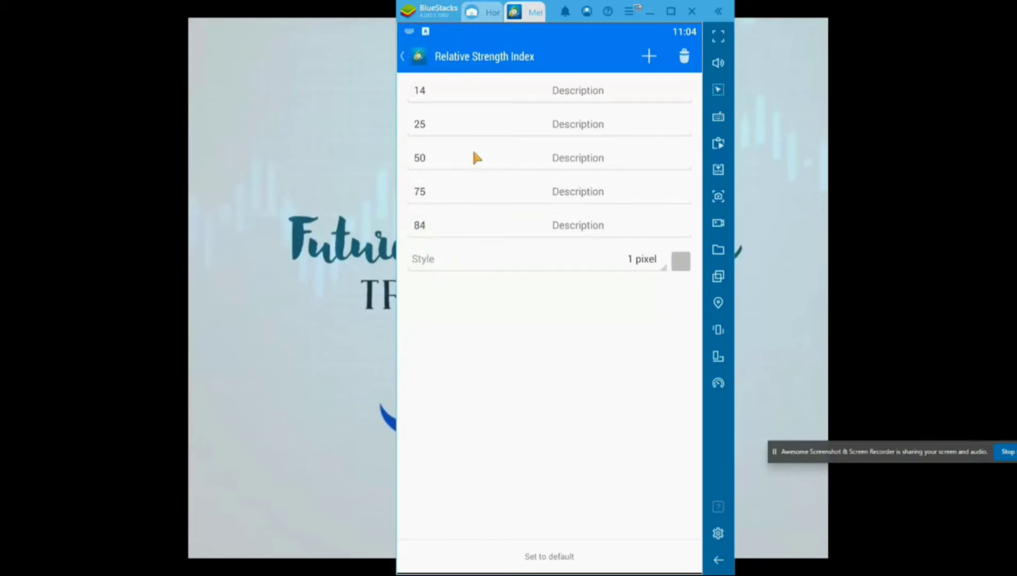
Describe the RSI's level 14 as TIME2BUY and level 25 as OVER SOLD
left_click(588, 96)
key("Caps_Lock")
key("Caps_Lock")
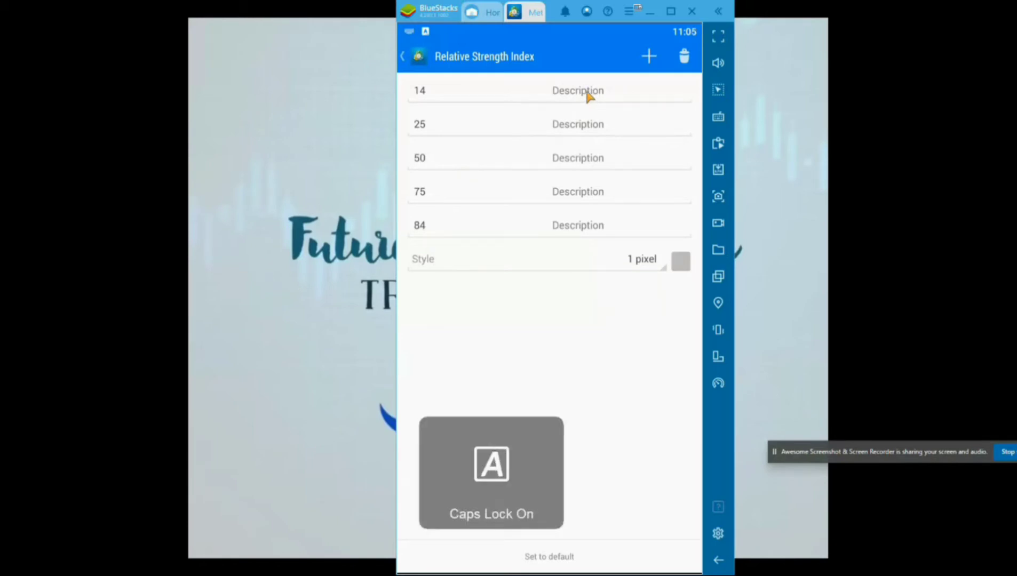
type("TIME")
key("BackSpace")
type("E")
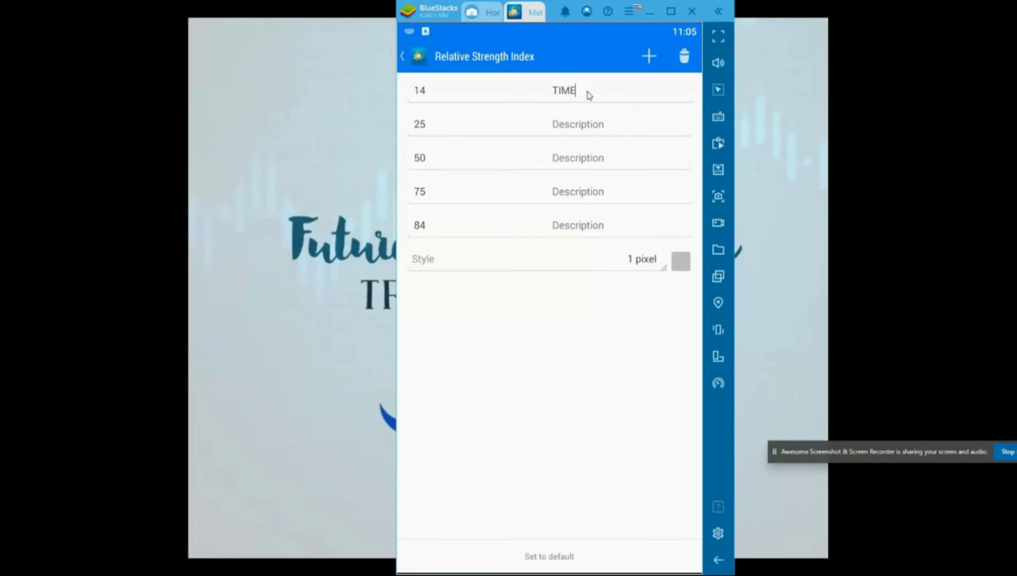
type("2BUY")
left_click(578, 128)
type("OVER")
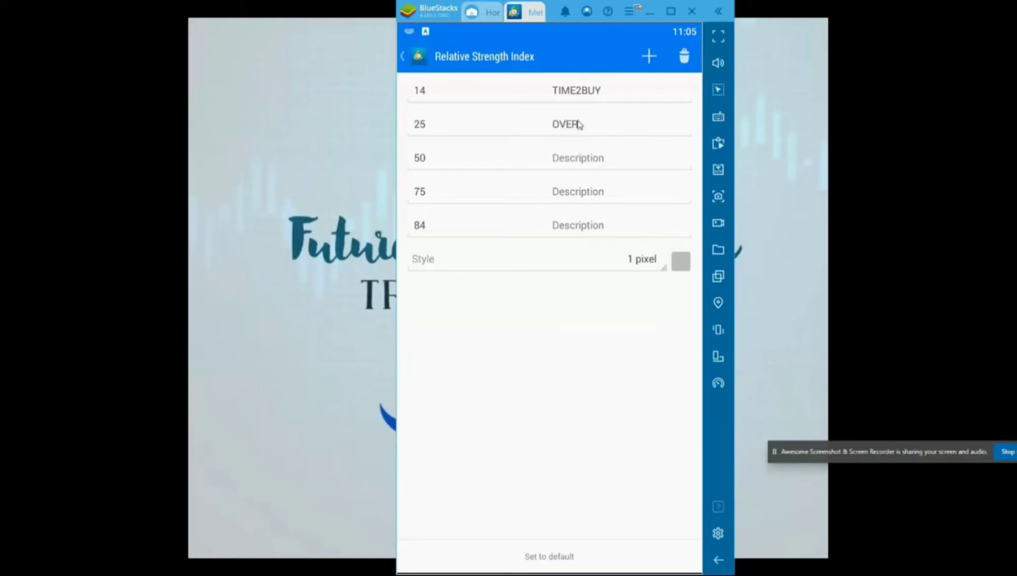
type("SOLD")
Describe the RSI's level 75 as OVER BOUGHT and level 84 as TIME2SELL, and apply the indicator settings to the chart
type("OVER ")
type("BOUHGT")
key("BackSpace")
key("BackSpace")
key("BackSpace")
type("GHT")
left_click(573, 228)
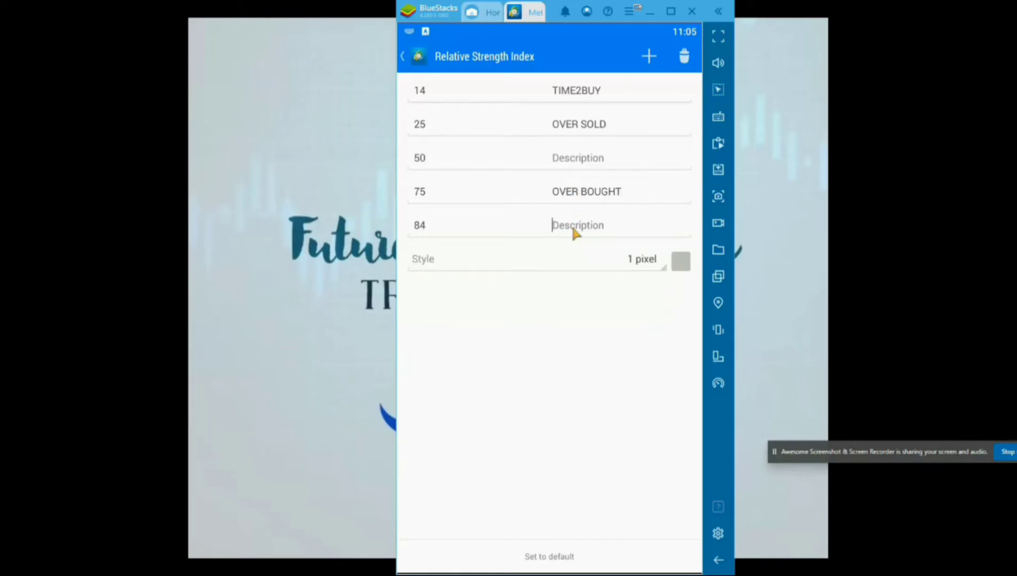
type("TIME2SELL")
left_click(409, 56)
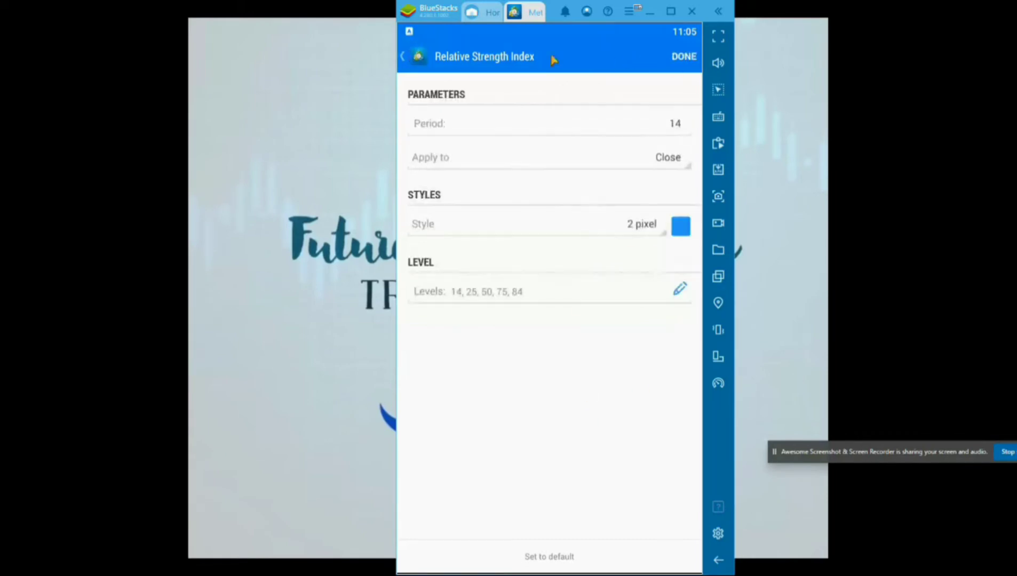
left_click(679, 57)
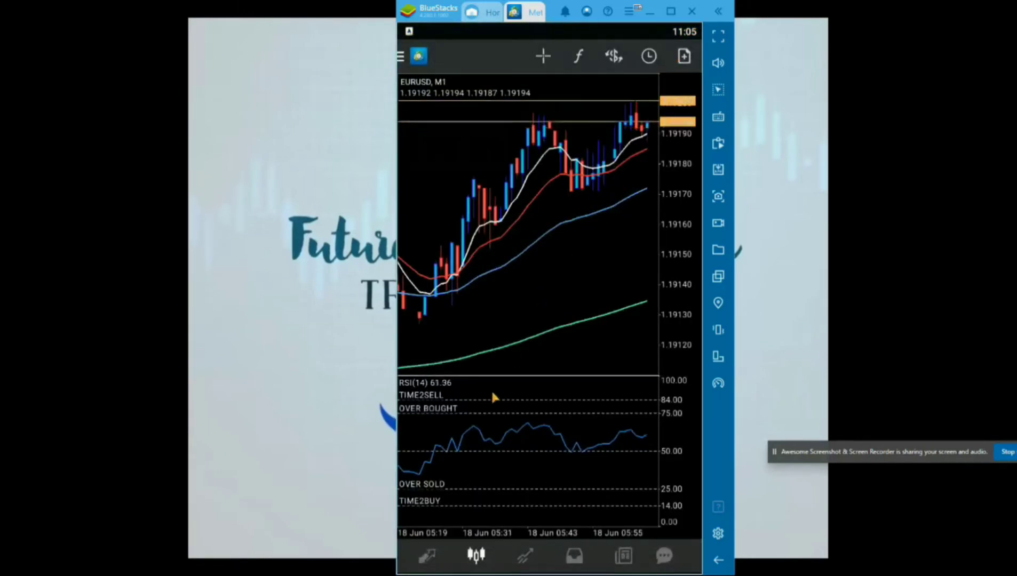
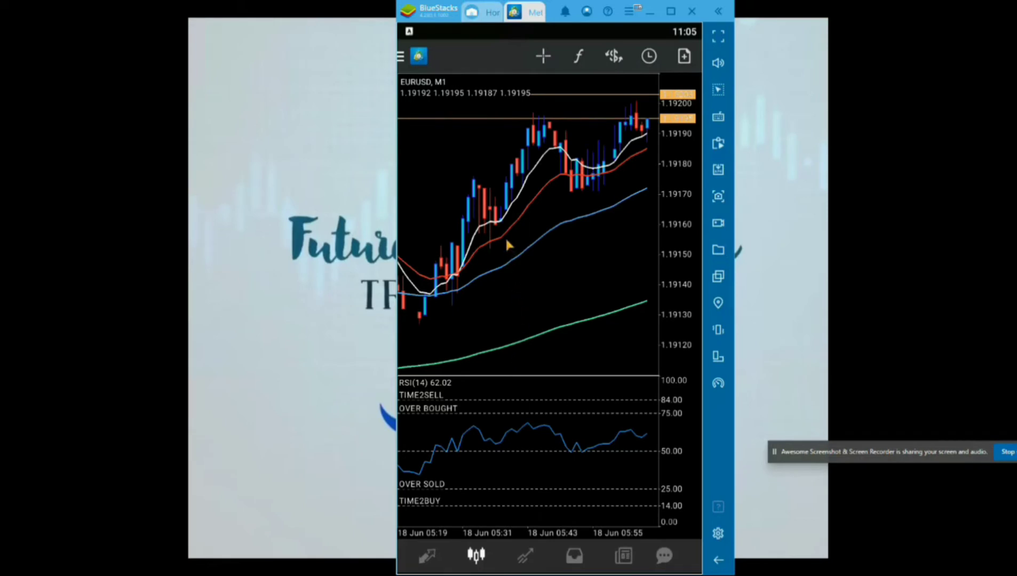
Add the Ichimoku Kinko Hyo indicator to the main chart of EURUSD, M1
left_click(532, 240)
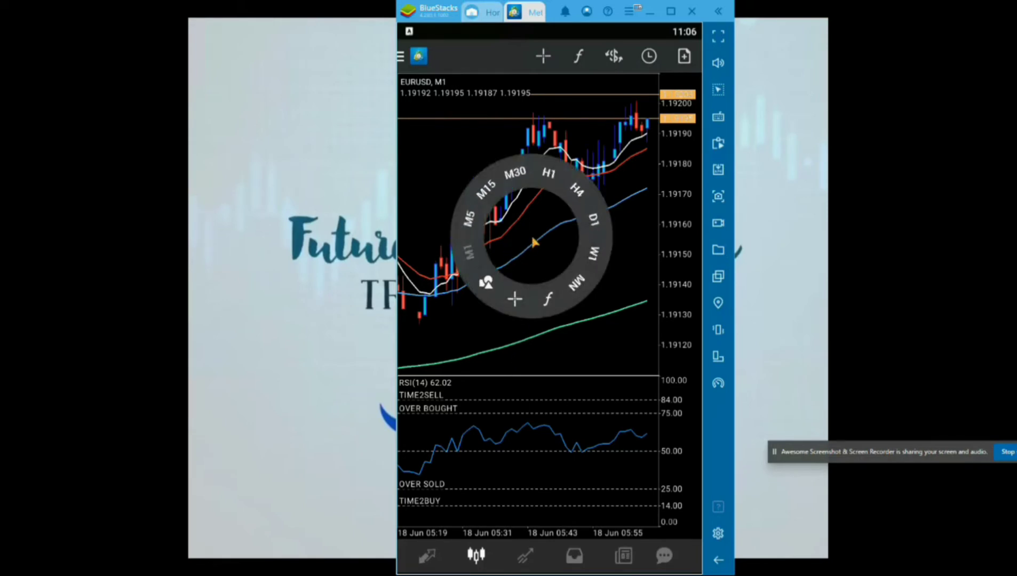
left_click(552, 298)
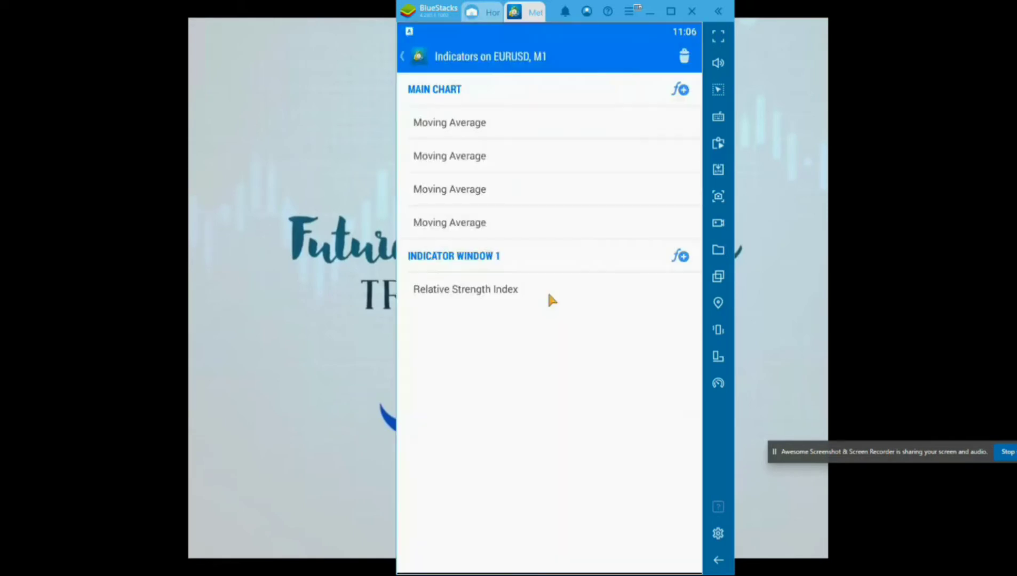
left_click(680, 91)
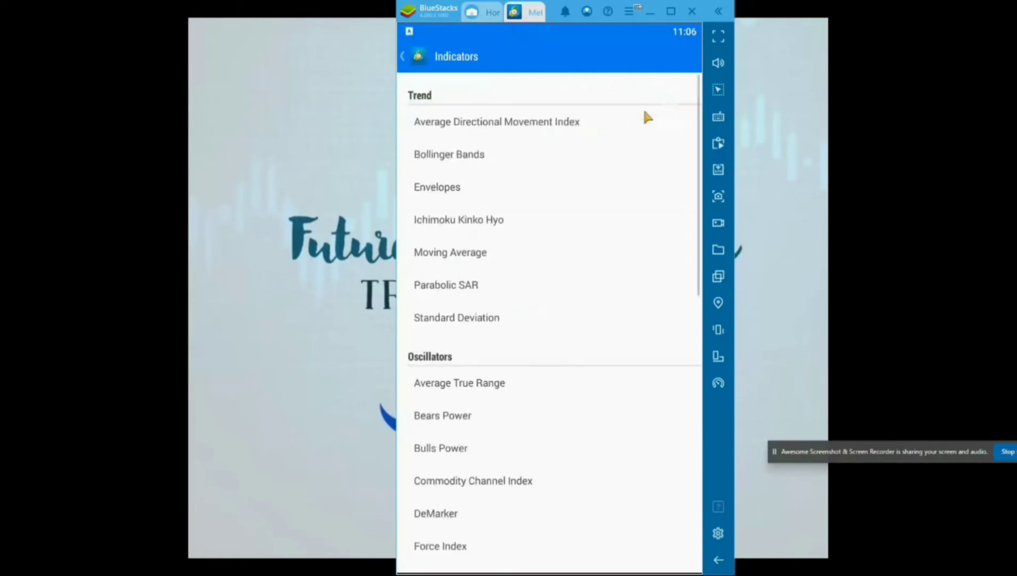
left_click(434, 224)
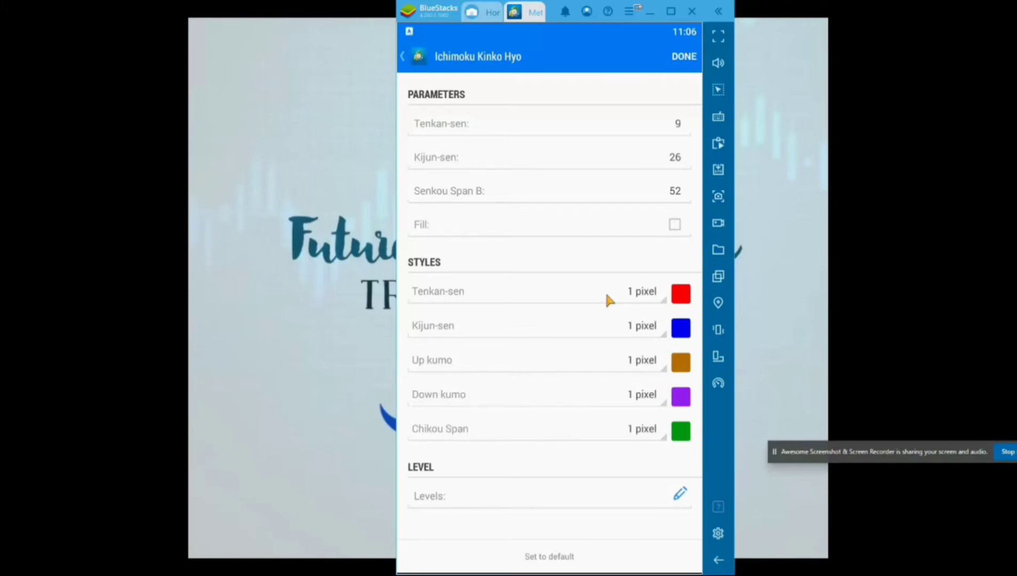
Set the Ichimoku's Tenkan-sen, Kijun-sen and Chikou Span line colors to black
left_click(681, 294)
left_click(473, 227)
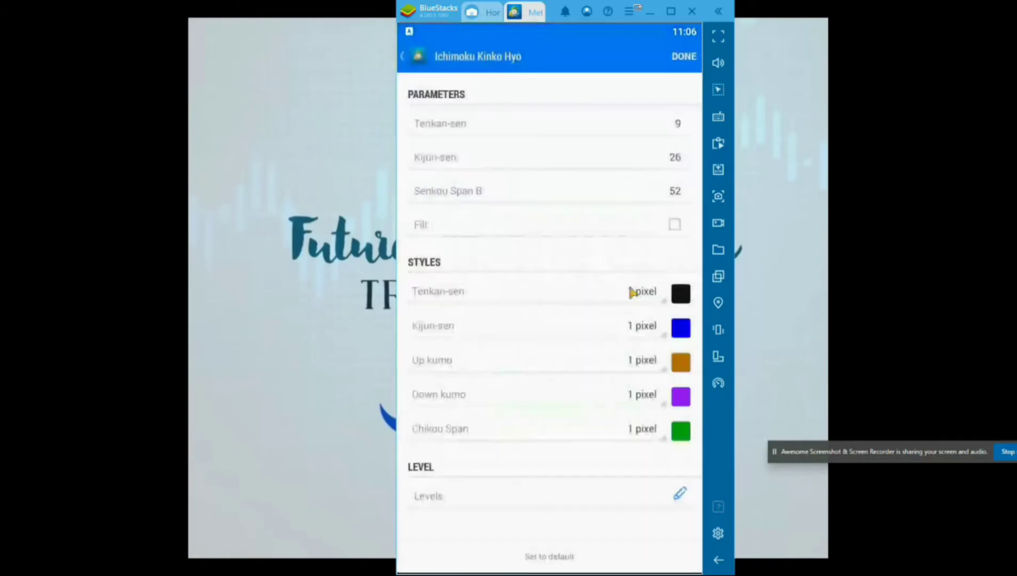
left_click(679, 328)
left_click(467, 225)
left_click(677, 433)
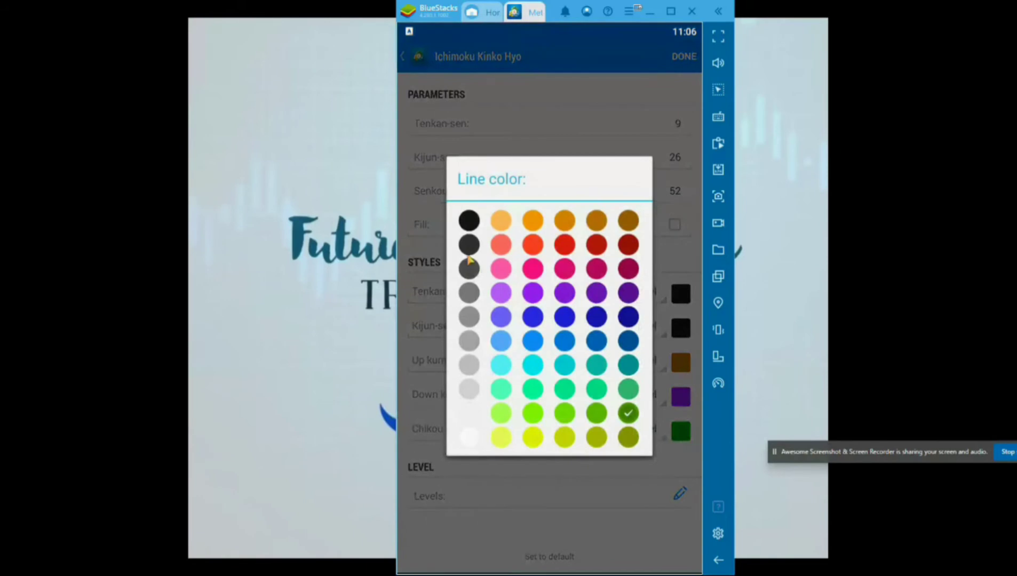
left_click(470, 227)
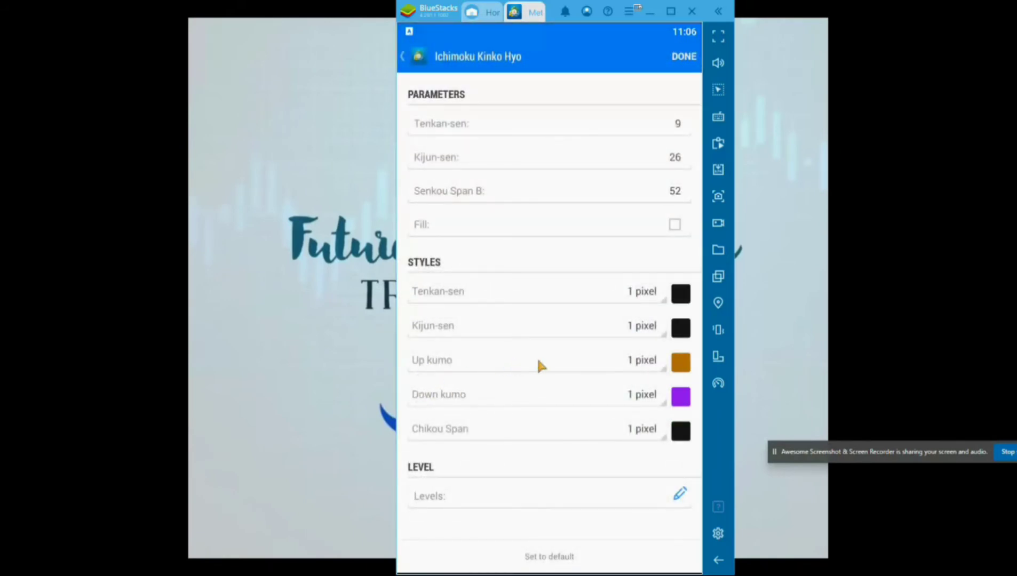
Set the Ichimoku's Up kumo line to white and its Down kumo line to grey, and apply the indicator to the chart
left_click(684, 367)
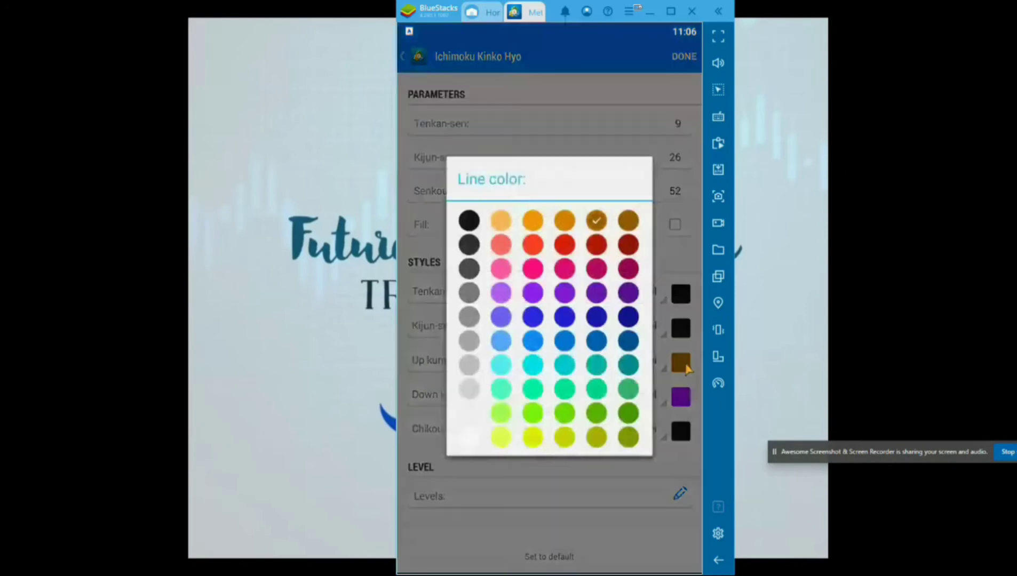
left_click(477, 436)
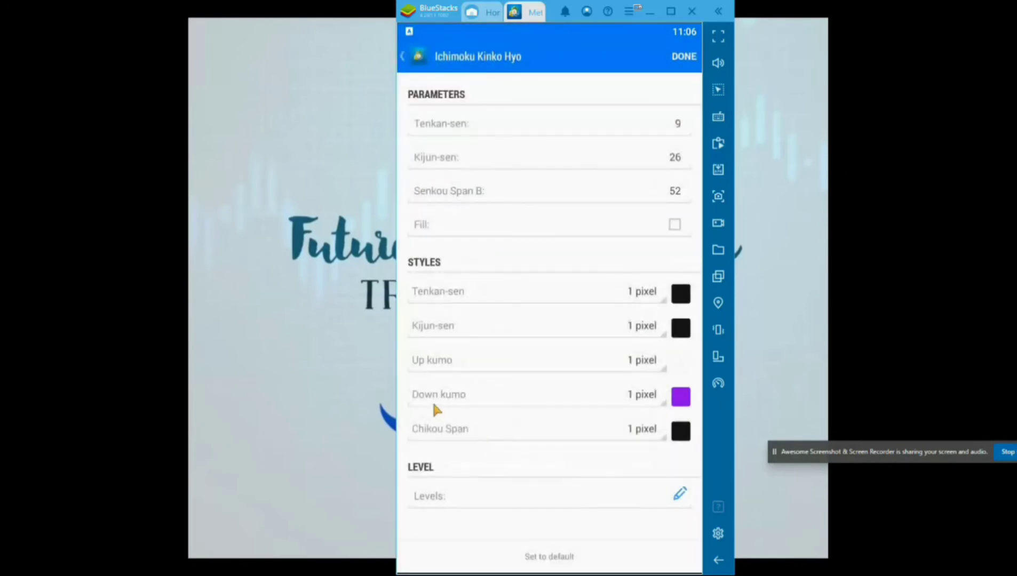
left_click(677, 402)
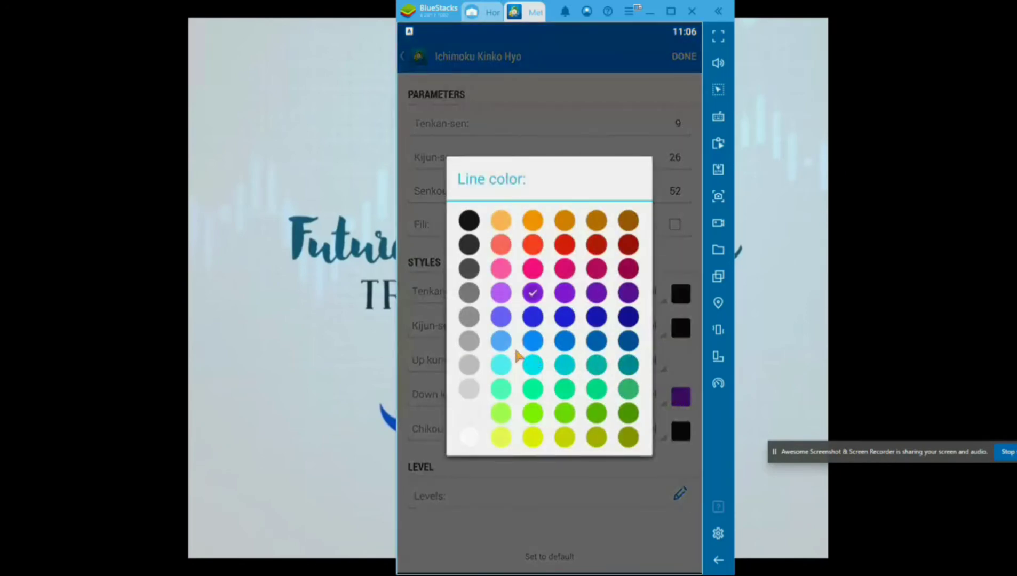
left_click(470, 343)
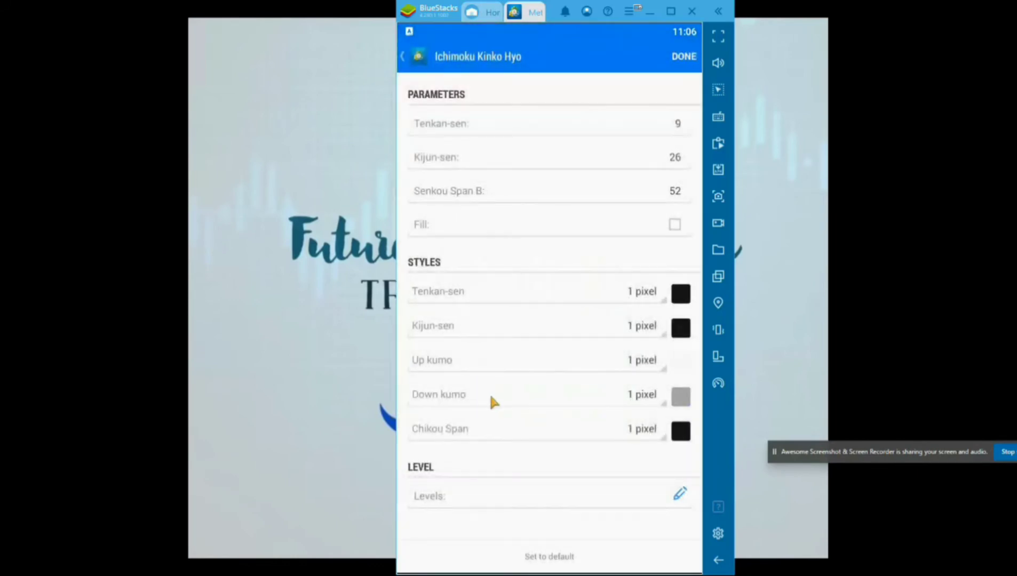
left_click(684, 58)
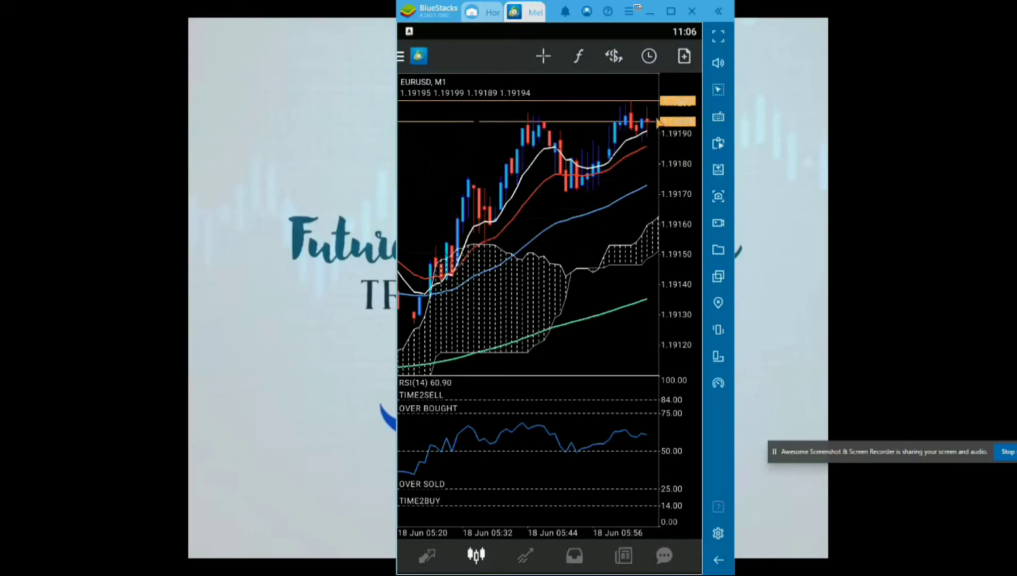
Examine how price and the moving averages move relative to the Ichimoku cloud in past and projected parts of the M1 chart
left_click(680, 160)
left_click(683, 179)
left_click(683, 186)
left_click(684, 183)
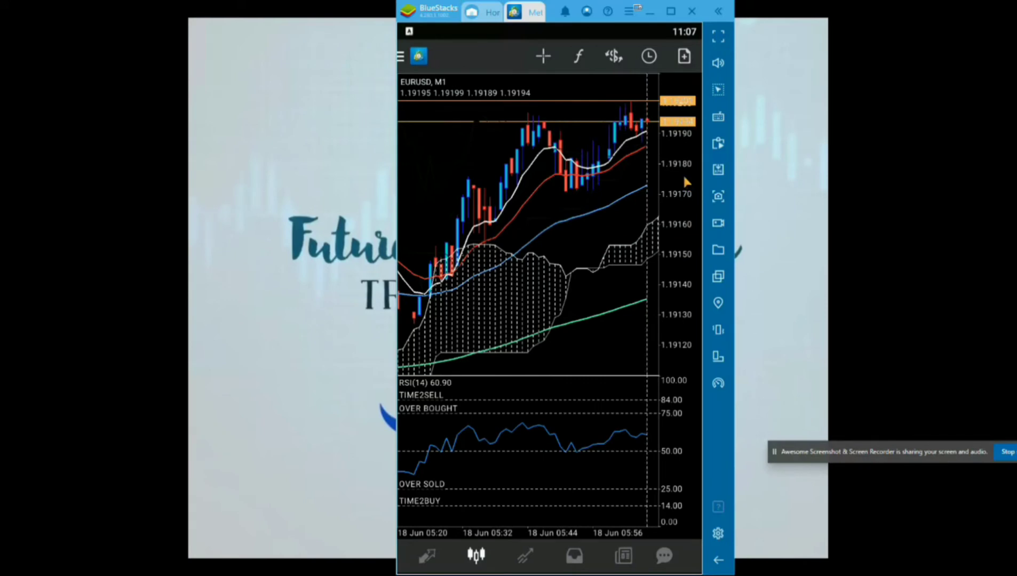
left_click_drag(640, 221, 470, 252)
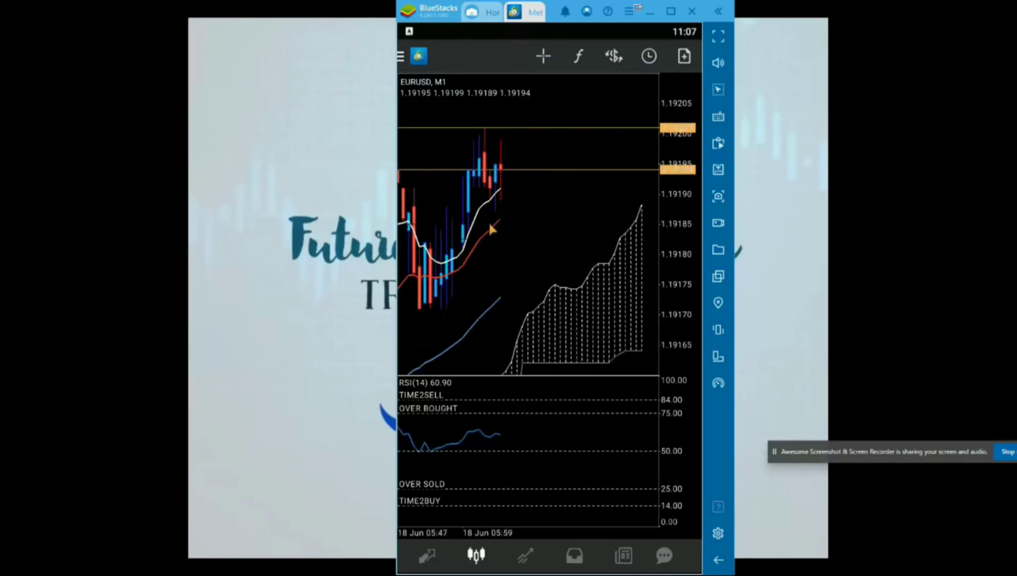
left_click_drag(493, 224, 405, 240)
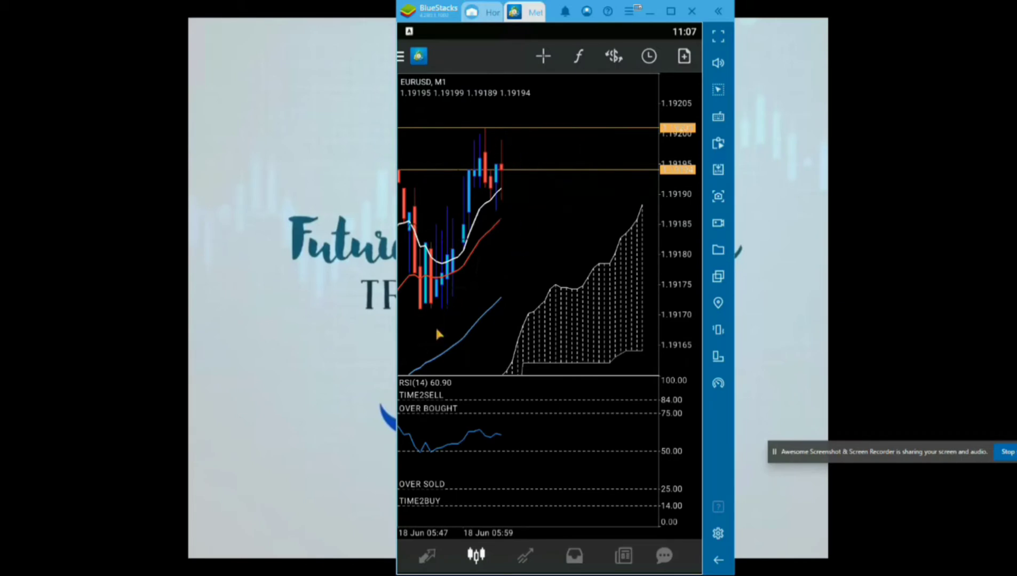
scroll(422, 320, "down", 3)
left_click_drag(481, 325, 617, 275)
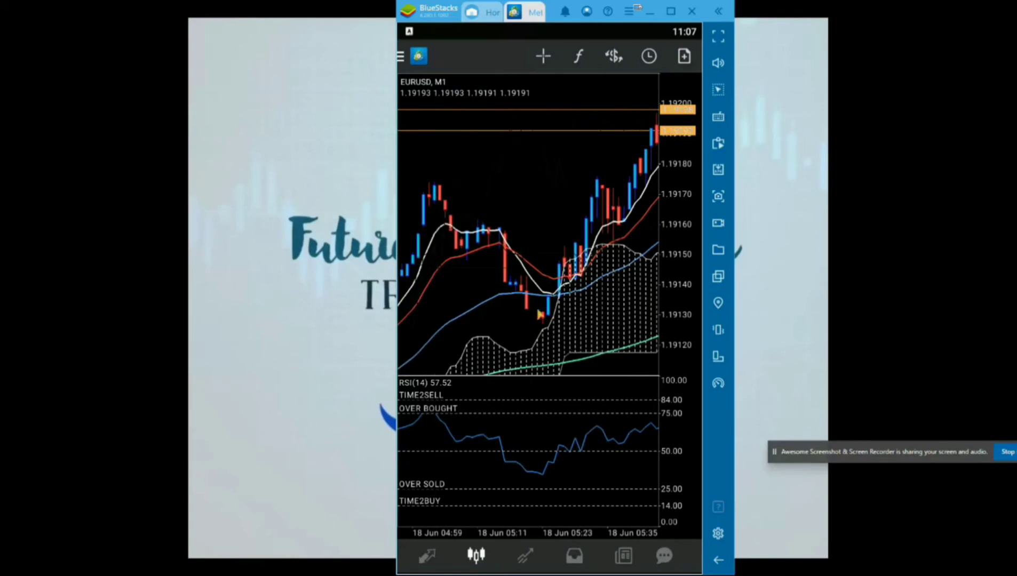
left_click_drag(488, 339, 597, 316)
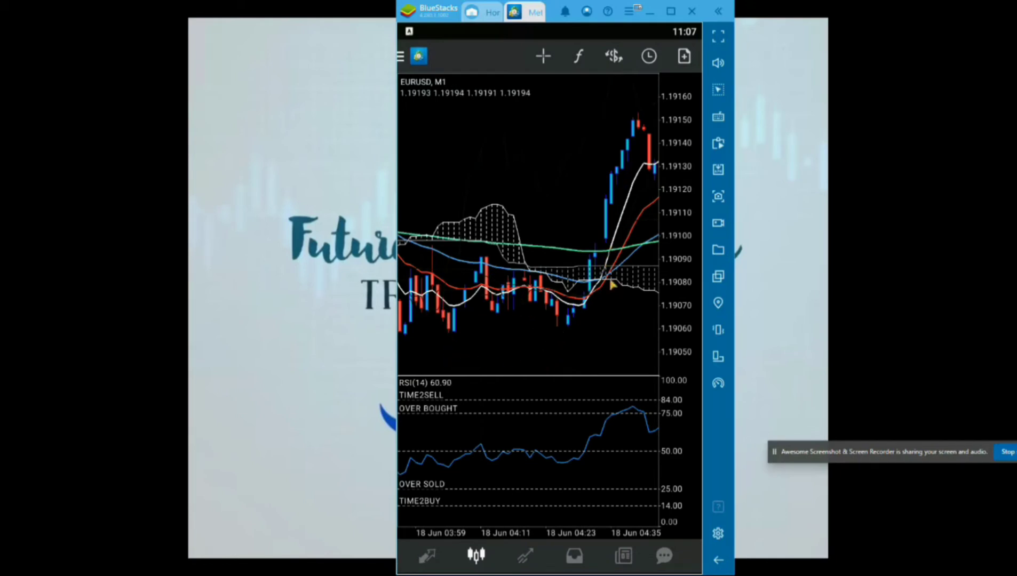
left_click_drag(607, 310, 491, 346)
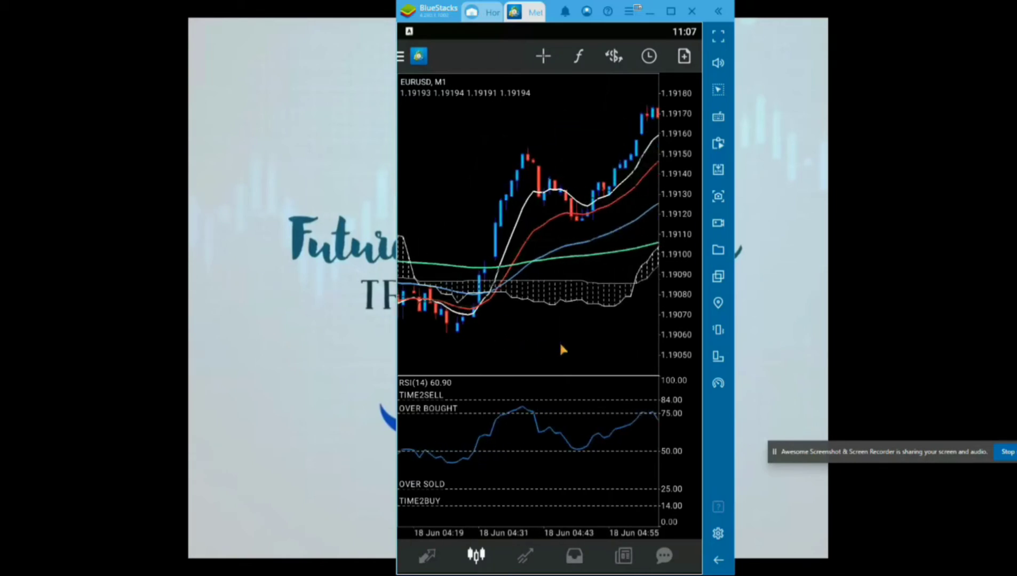
left_click_drag(561, 349, 424, 346)
left_click_drag(624, 291, 494, 317)
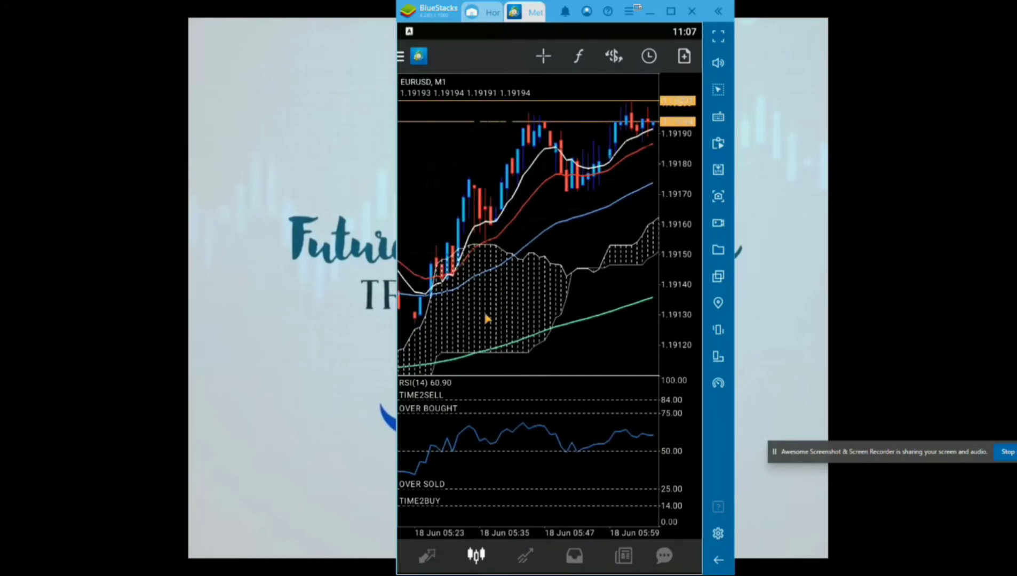
mouse_move(449, 333)
left_mouse_down()
mouse_move(538, 329)
mouse_move(372, 341)
mouse_move(452, 333)
left_mouse_up()
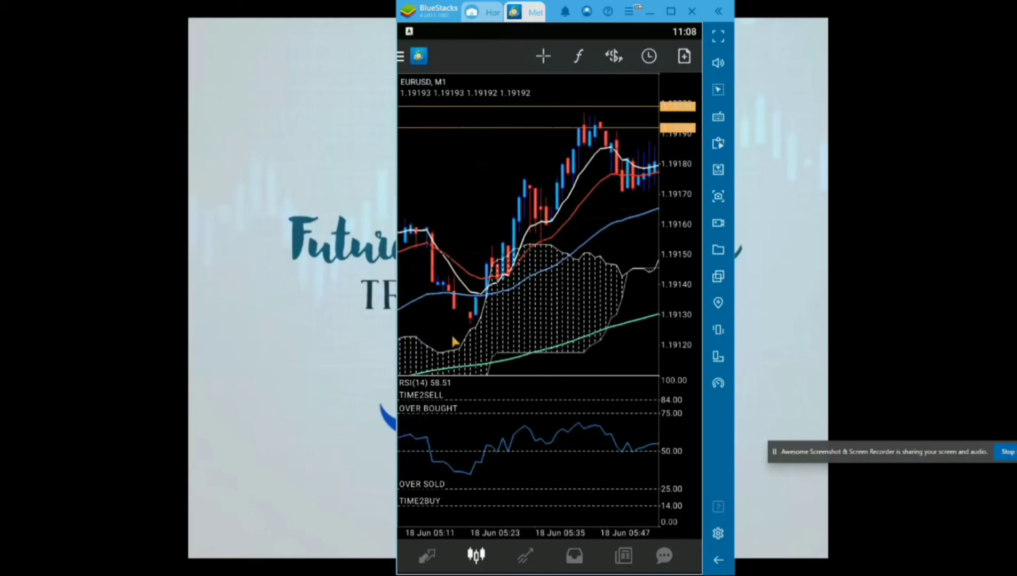
Switch the EURUSD chart to the M5 timeframe and inspect the latest candles against the projected Ichimoku cloud
left_click(477, 186)
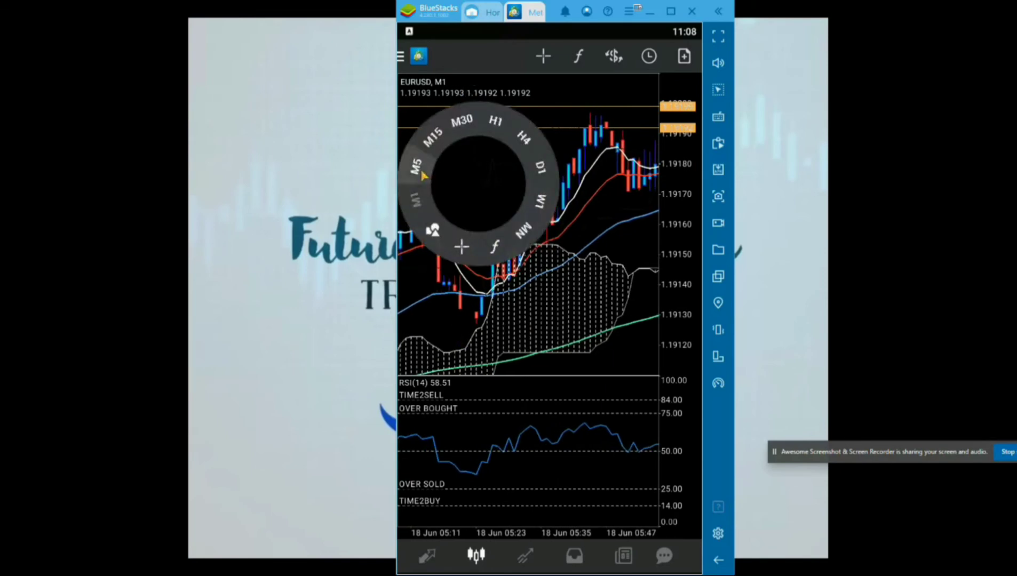
left_click(419, 168)
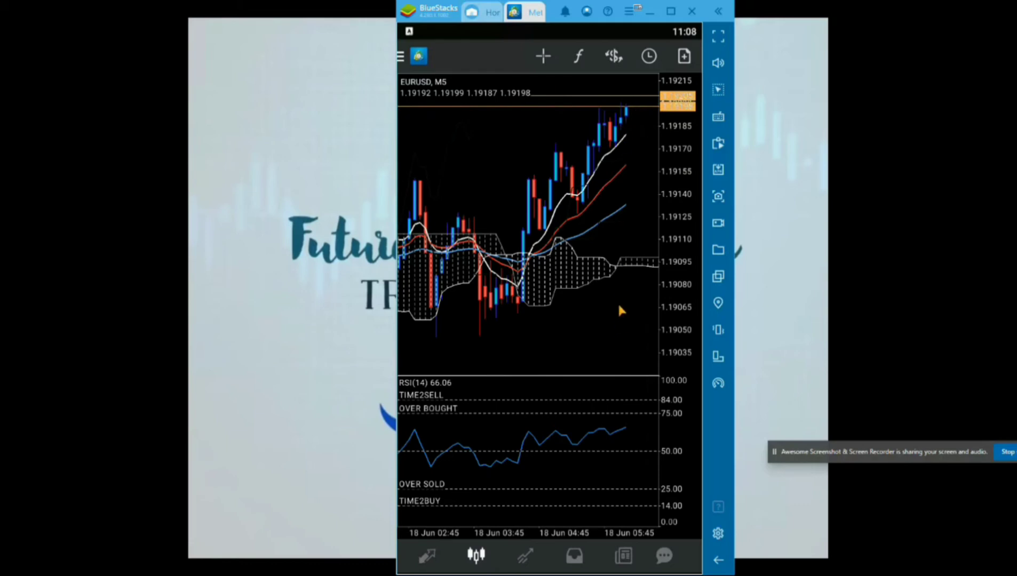
scroll(615, 303, "up", 2)
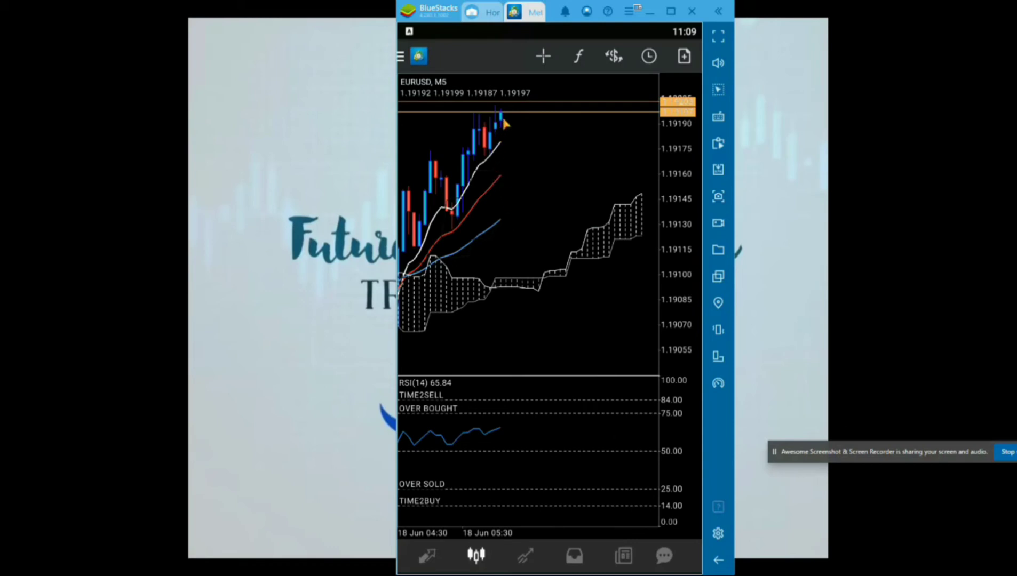
left_click_drag(470, 340, 574, 316)
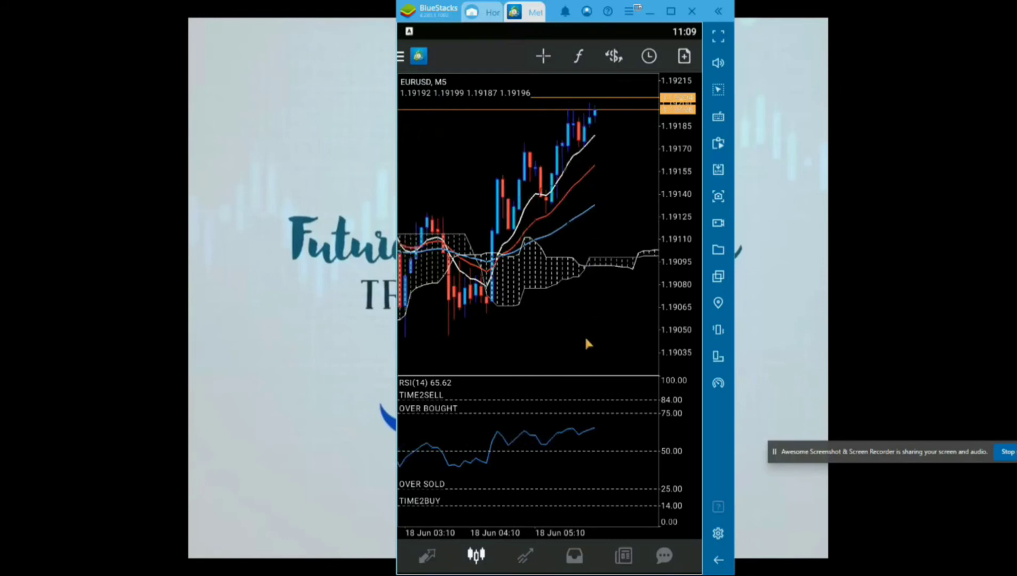
left_click_drag(594, 168, 555, 171)
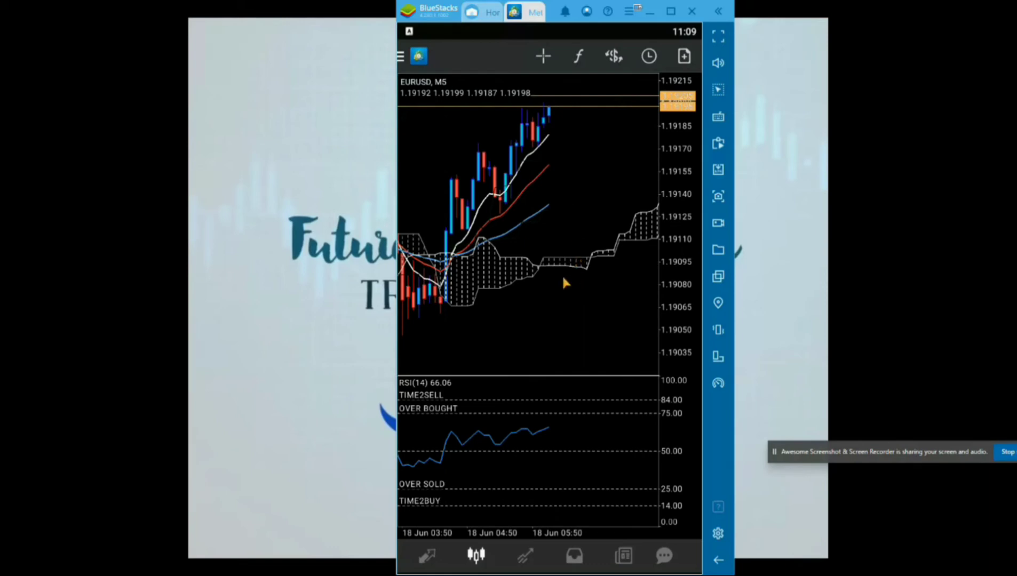
Inspect earlier M5 candles against the Ichimoku cloud, and view EURUSD on the H4 timeframe with its earlier candles
left_click_drag(494, 326, 543, 326)
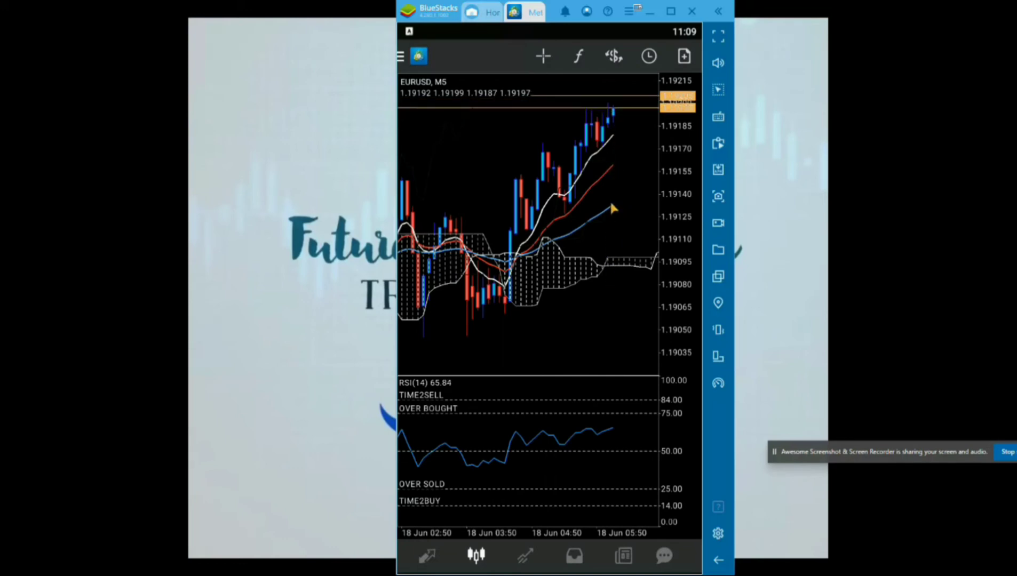
left_click_drag(478, 175, 525, 129)
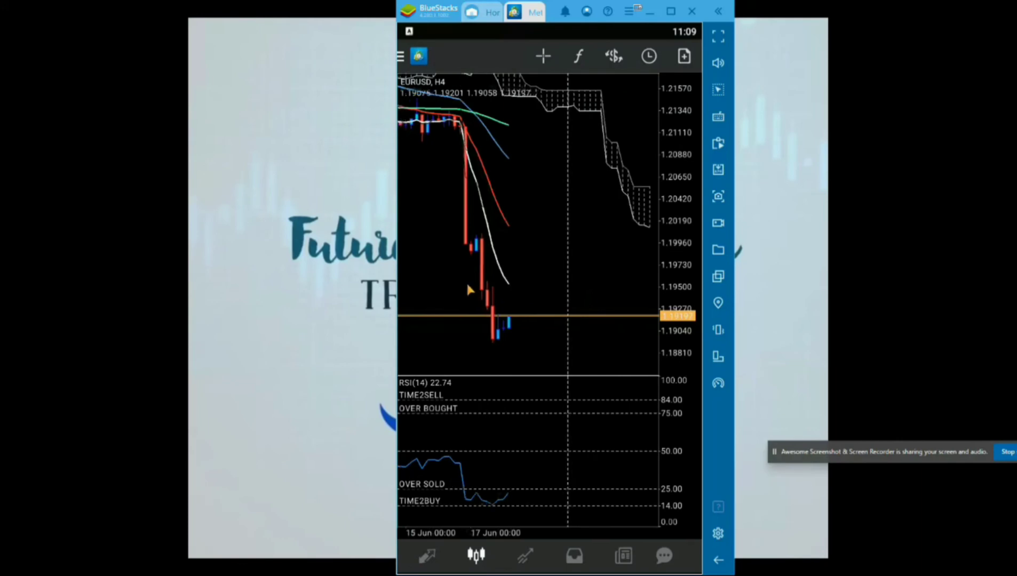
left_click_drag(466, 281, 504, 287)
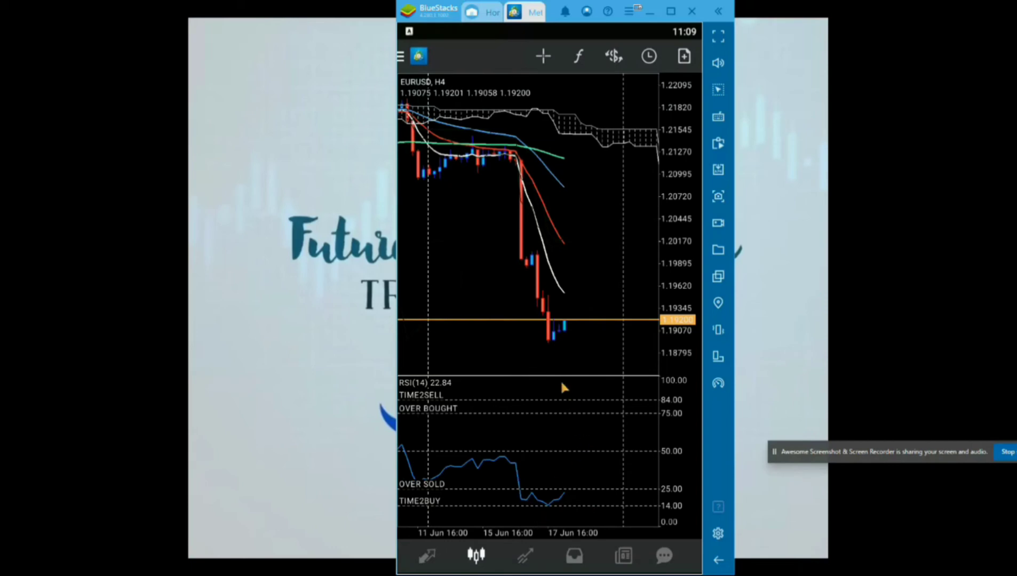
Switch the EURUSD chart to the H1 and M30 timeframes to compare price with the moving averages and cloud
left_click(534, 208)
left_click(547, 147)
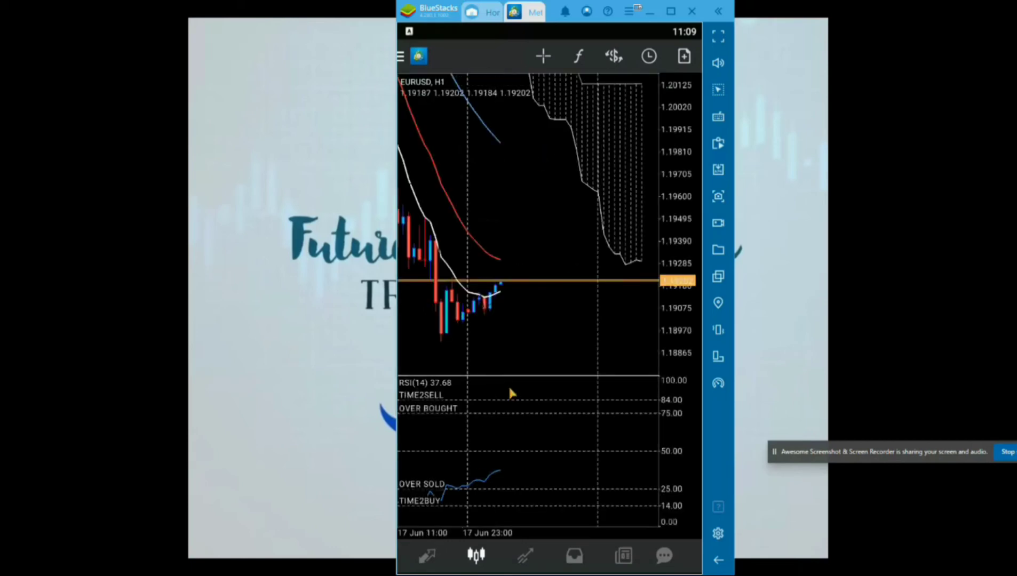
left_click(540, 322)
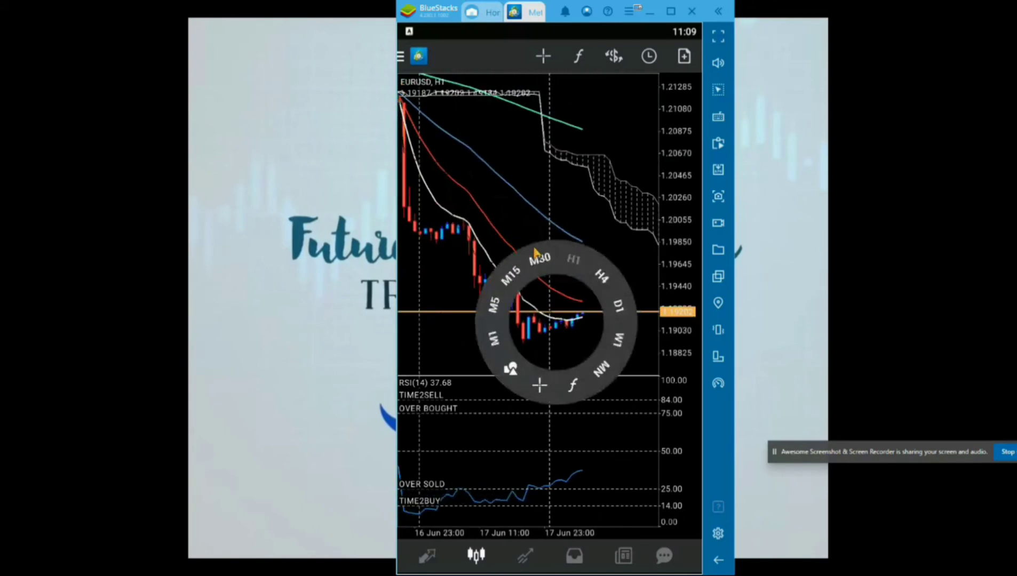
left_click(545, 256)
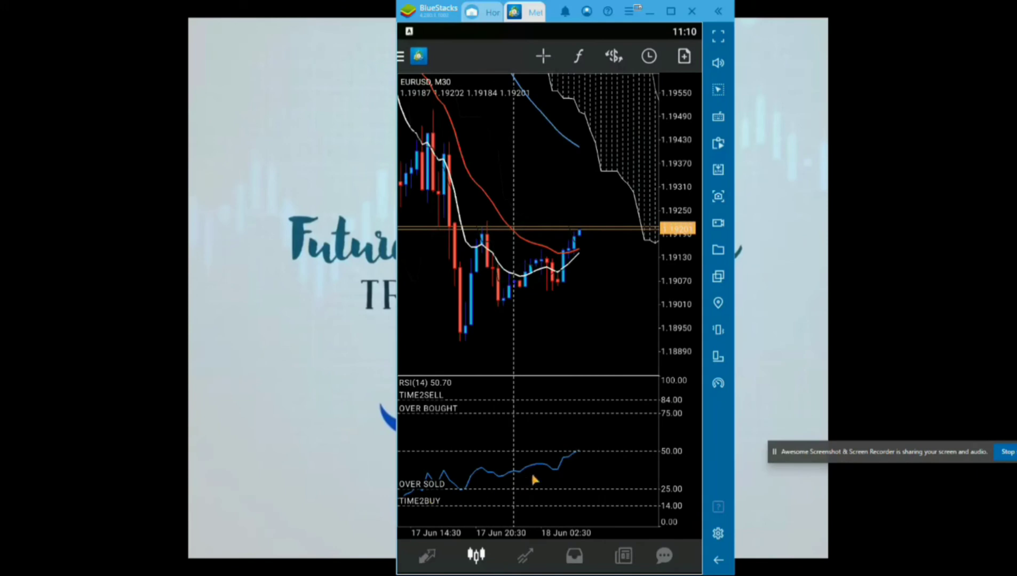
Return the EURUSD chart to the M5 timeframe and examine how earlier candles interact with the moving averages and cloud
left_click(553, 339)
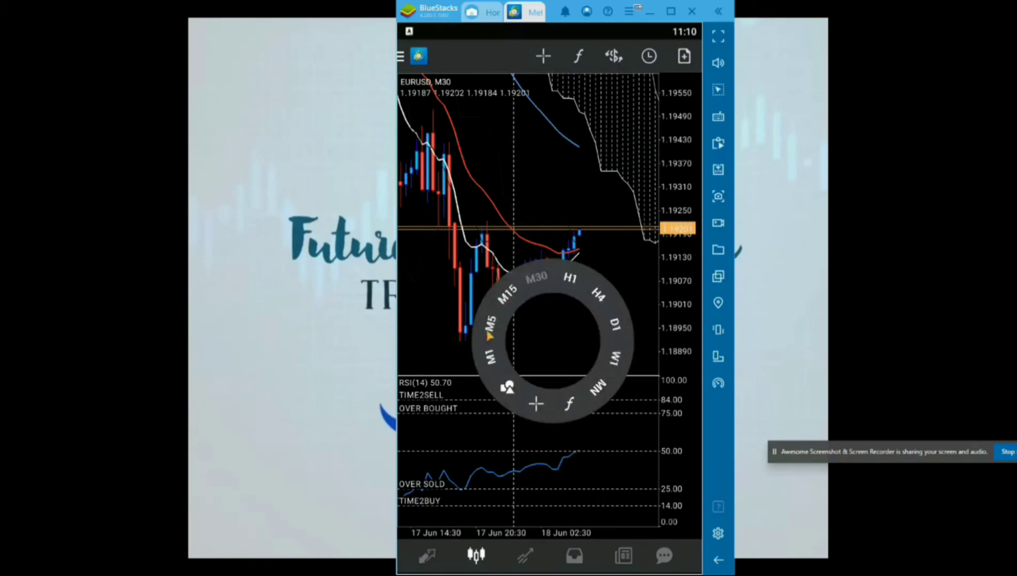
left_click(496, 325)
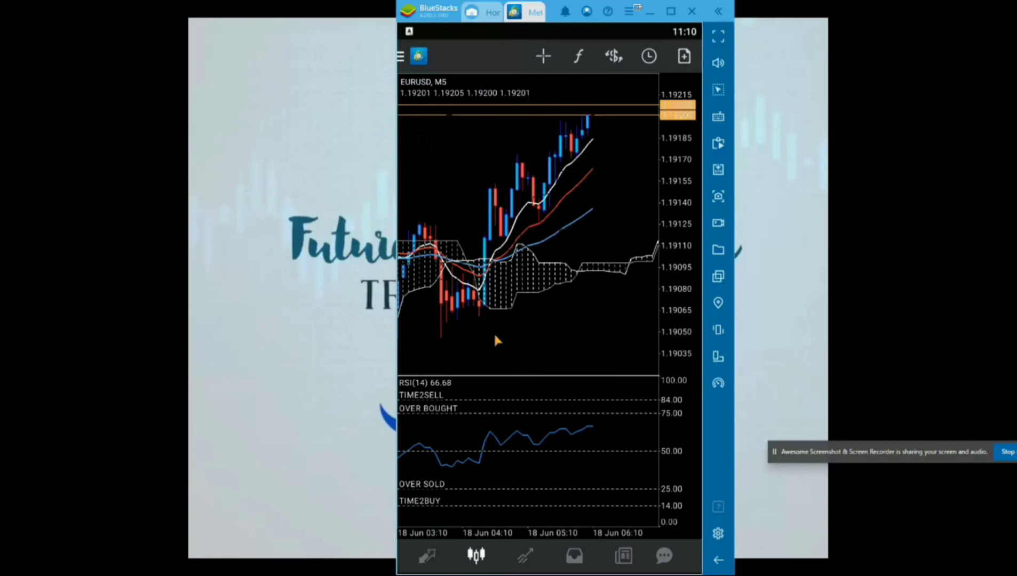
left_click_drag(489, 339, 564, 333)
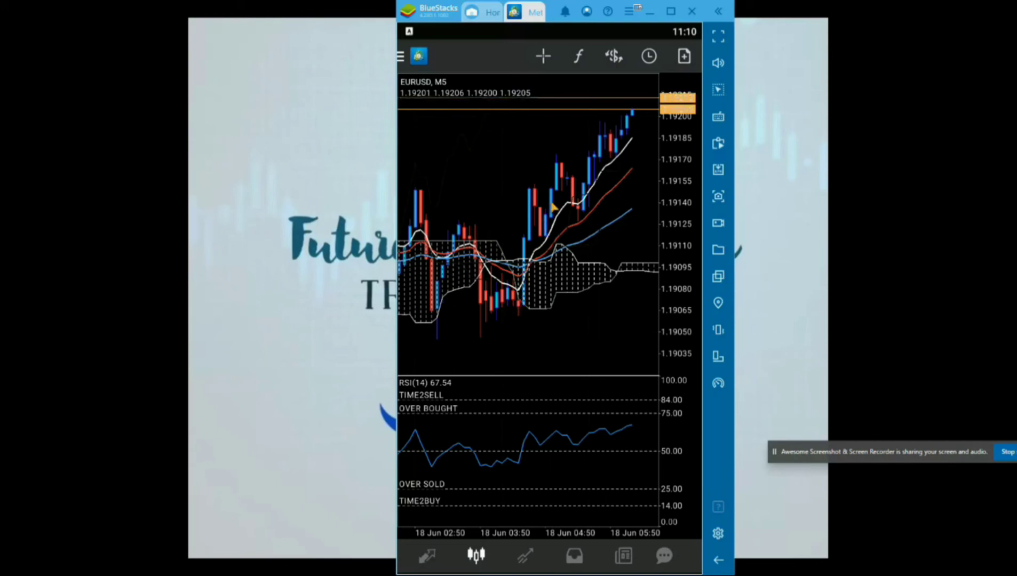
left_click_drag(456, 343, 581, 342)
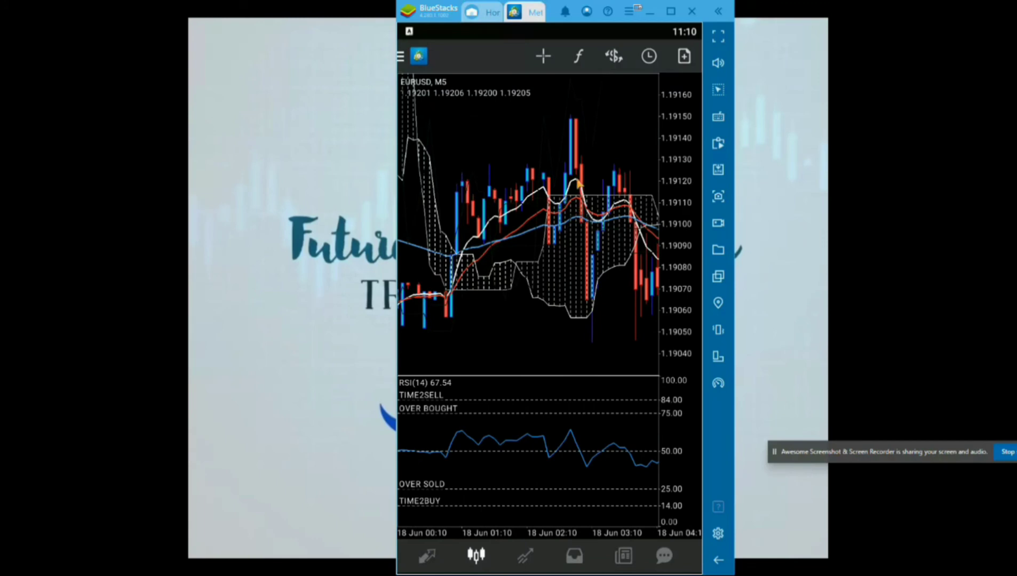
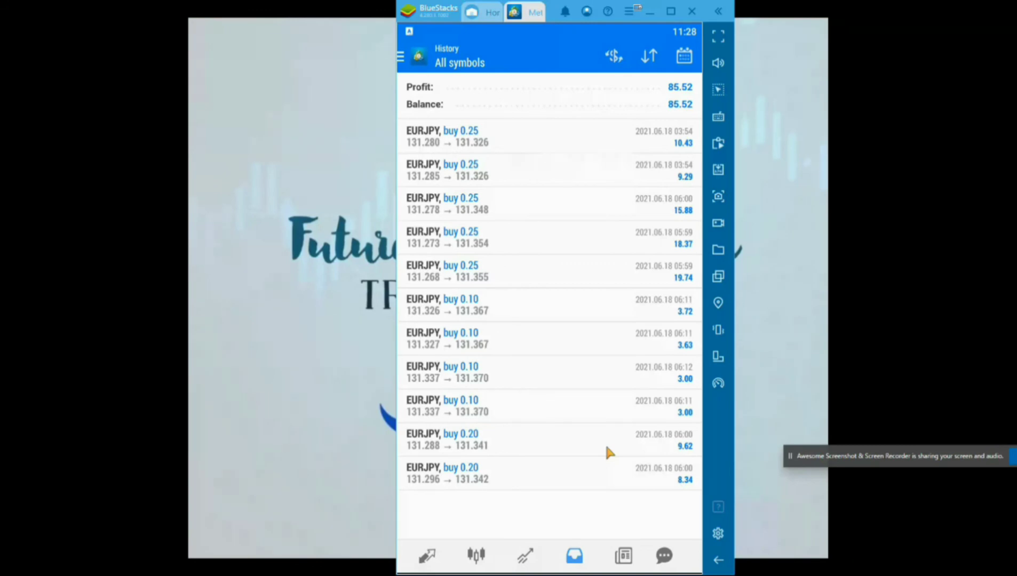
Turn off order sounds in the app settings and return to the EURUSD chart
left_click(402, 60)
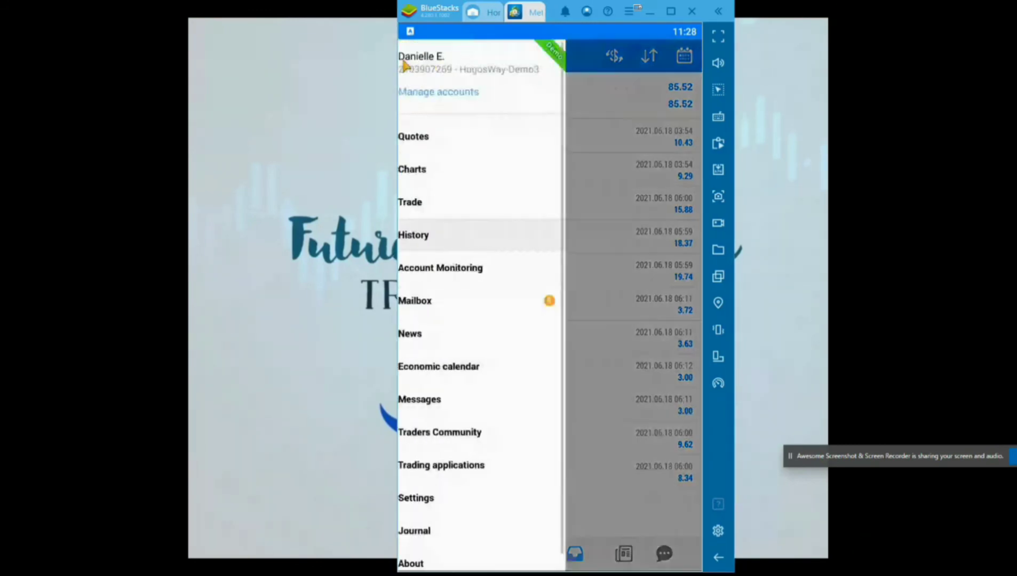
left_click(483, 94)
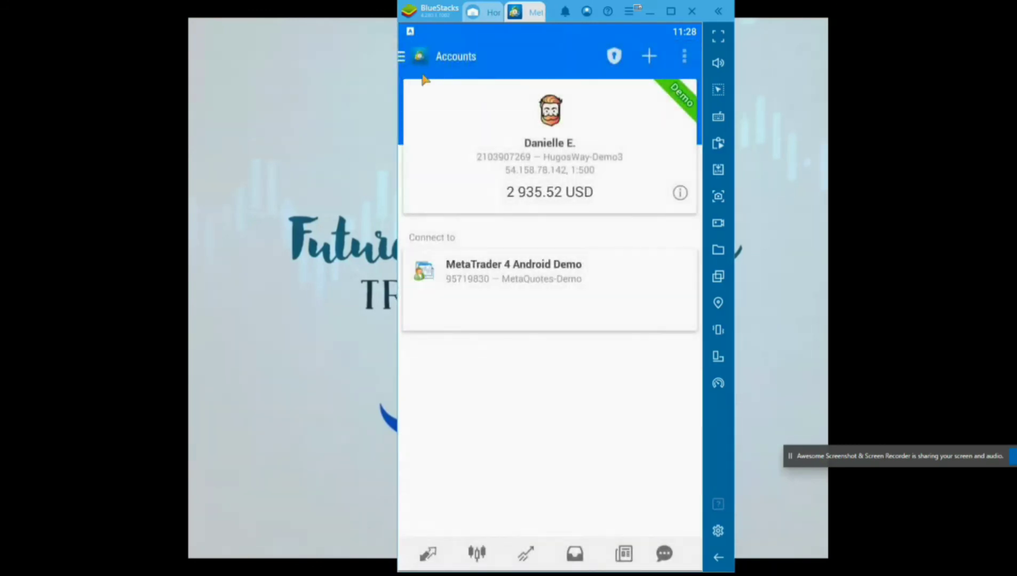
left_click(409, 62)
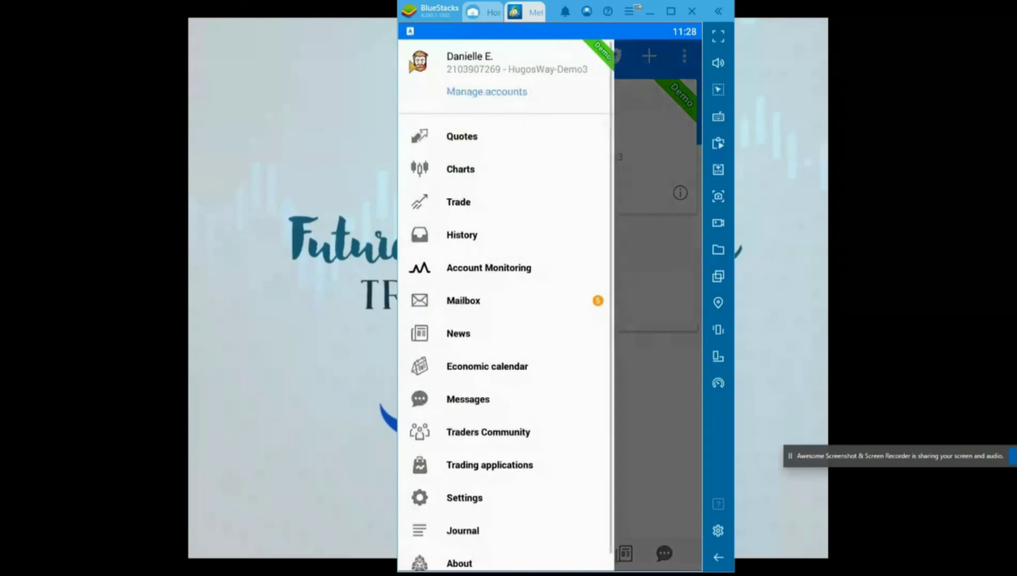
left_click(485, 499)
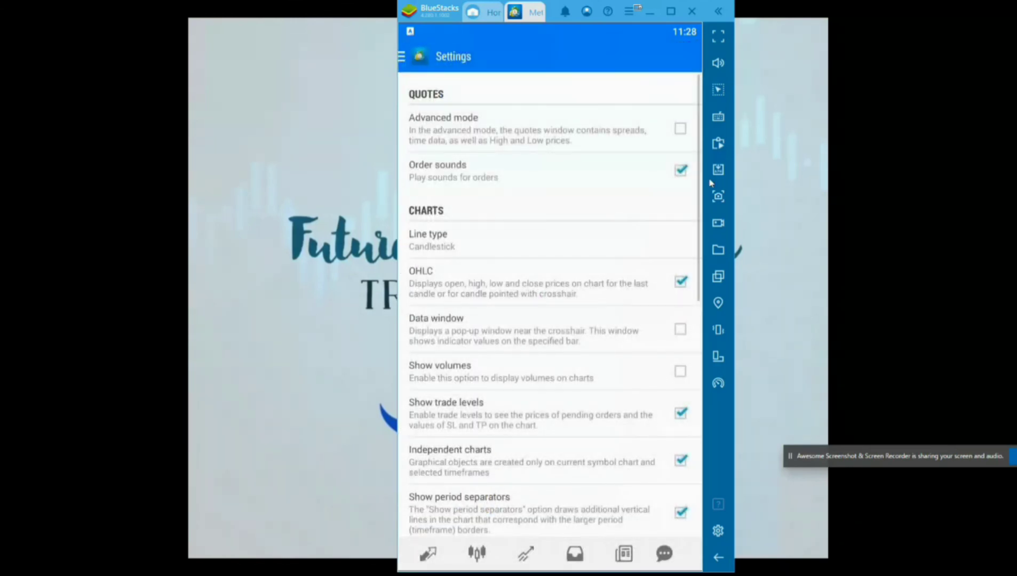
left_click(685, 174)
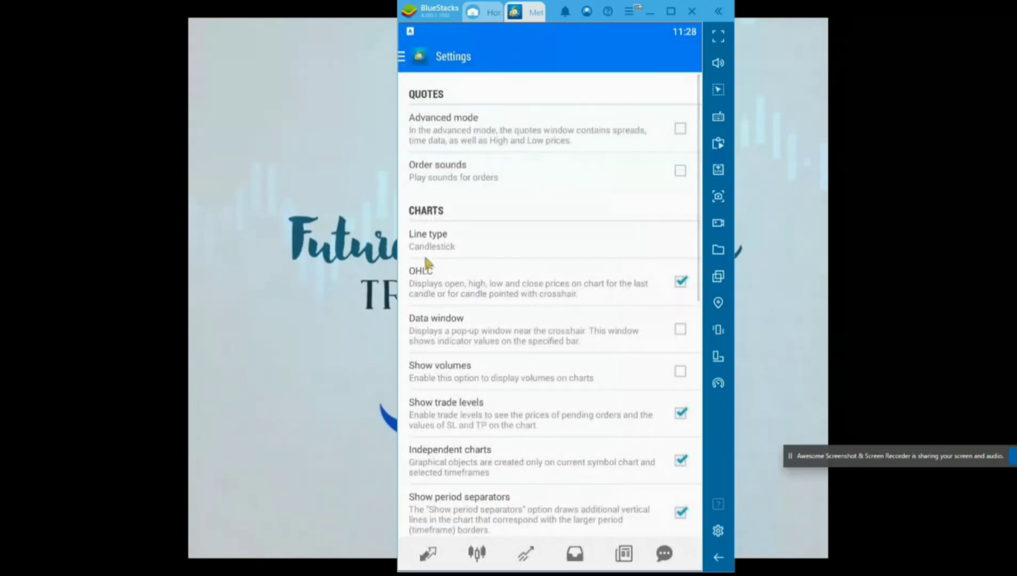
left_click(488, 556)
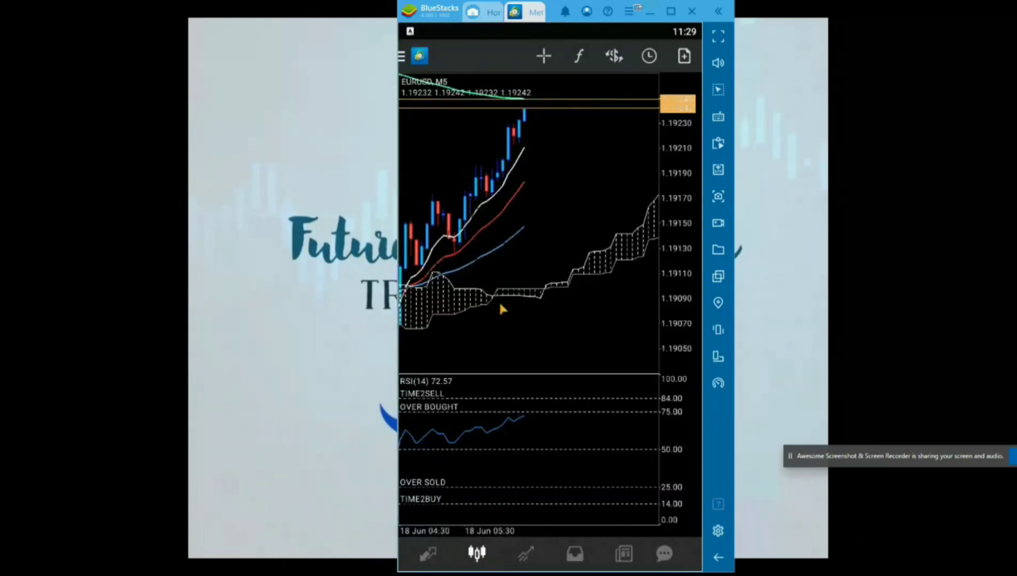